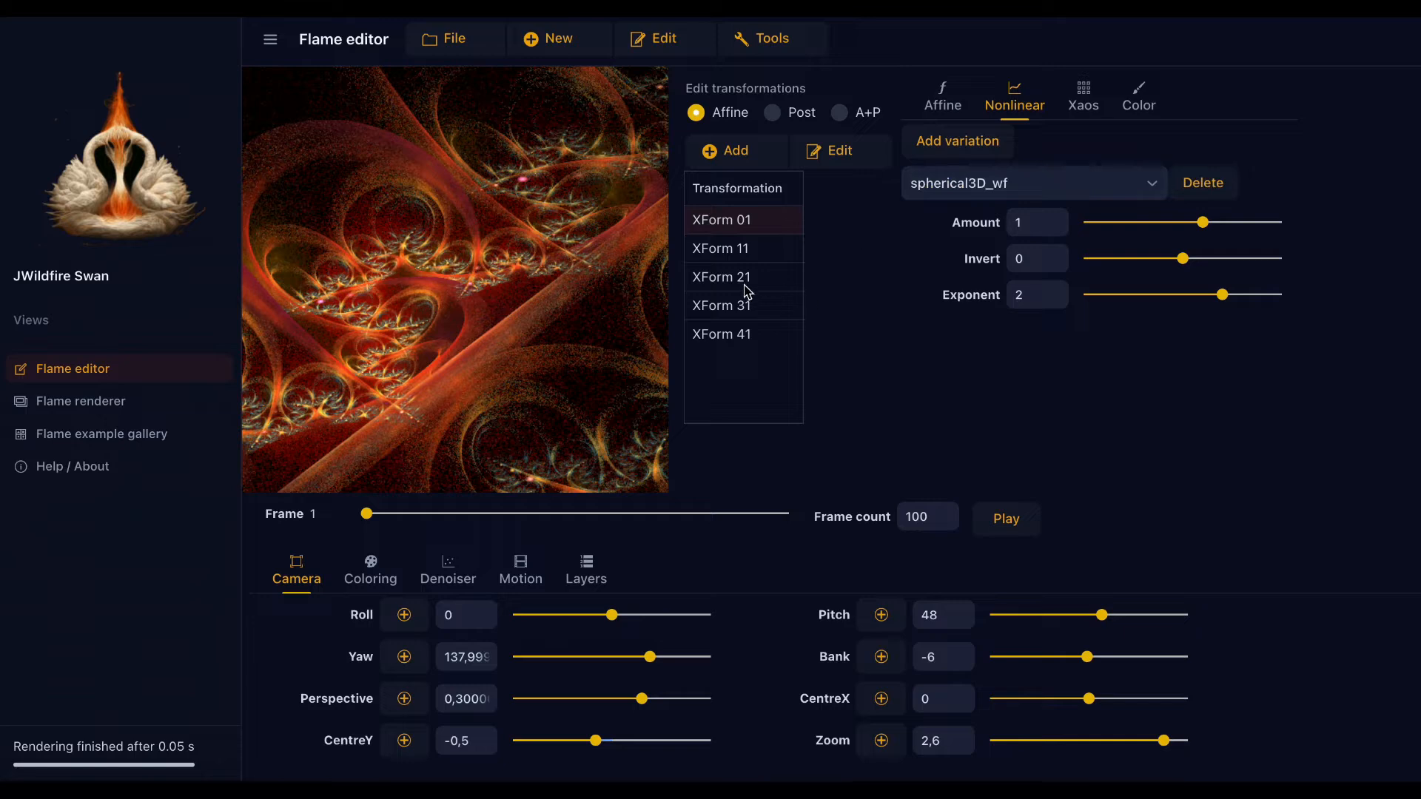
# - Set XForm 21's ztranslate amount to about -0.59 and XForm 01's spherical3D_wf amount to 0.71
pyautogui.click(737, 252)
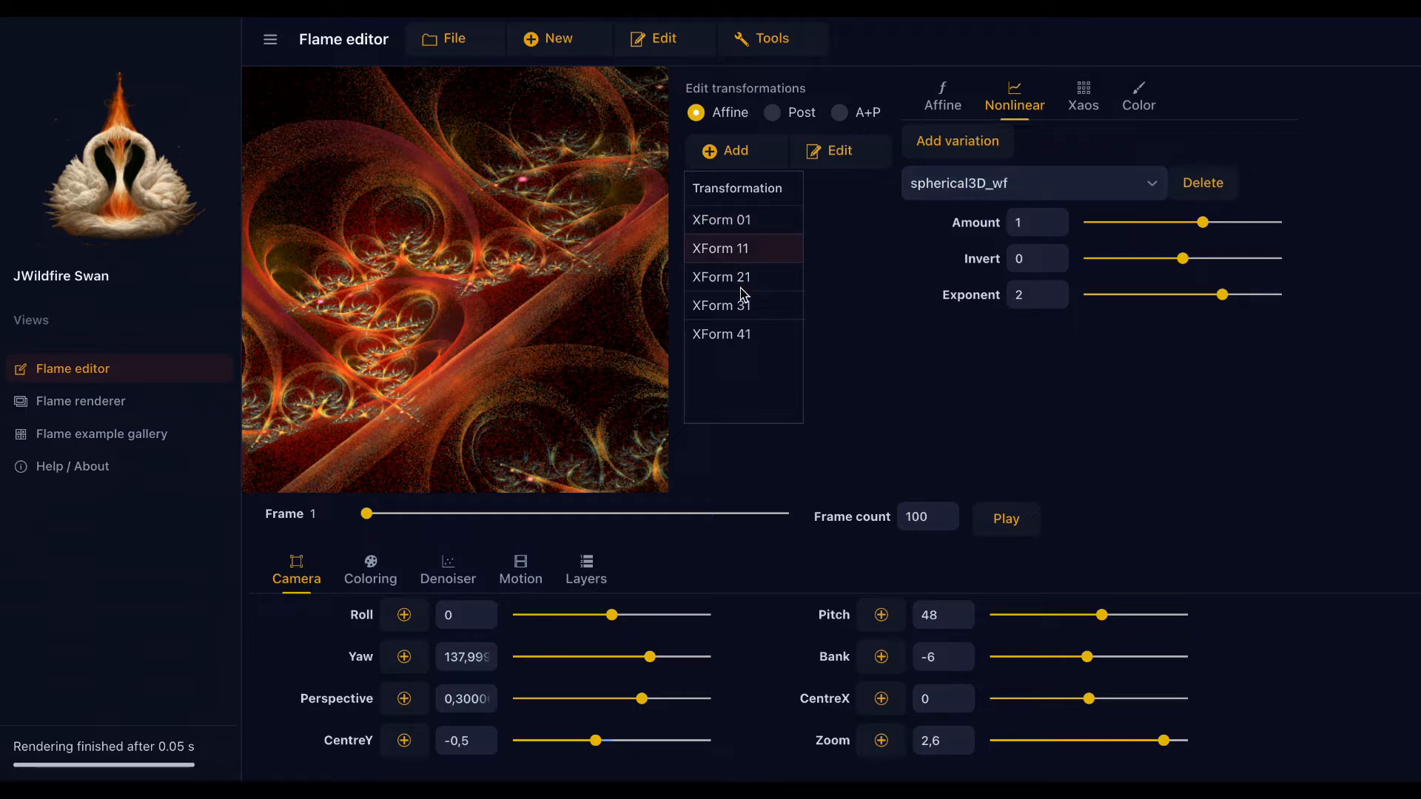
pyautogui.click(745, 281)
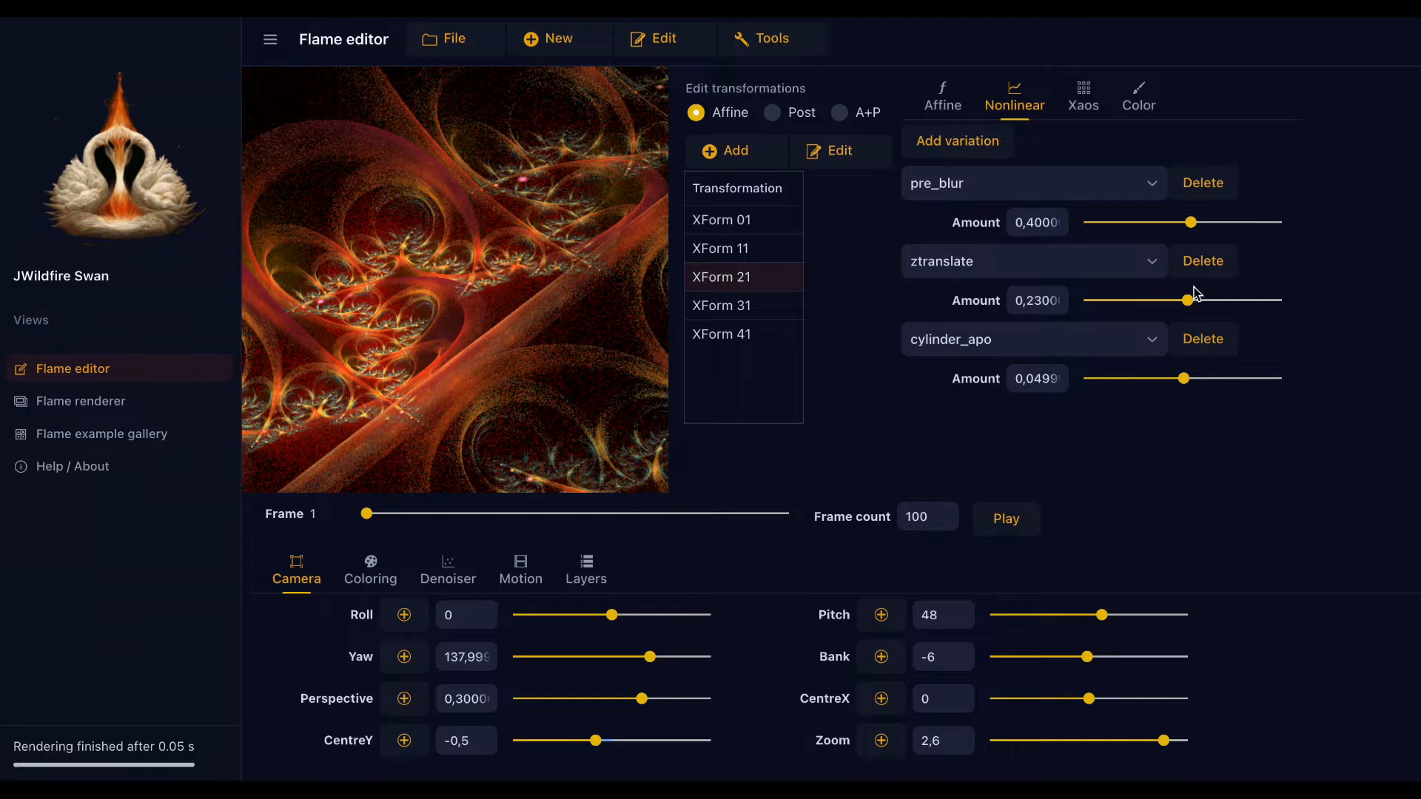
pyautogui.moveTo(1189, 307); pyautogui.dragTo(1176, 309)
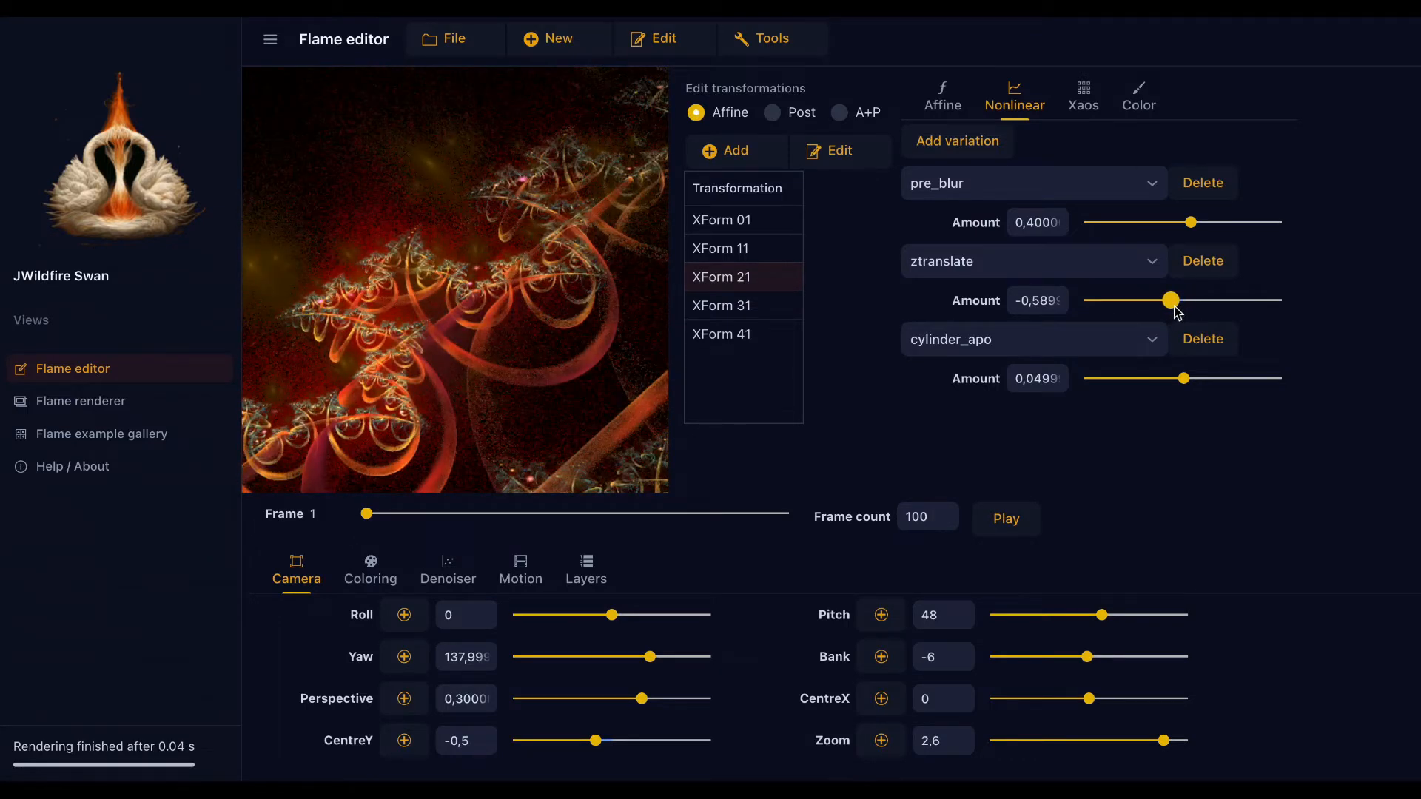
pyautogui.click(741, 222)
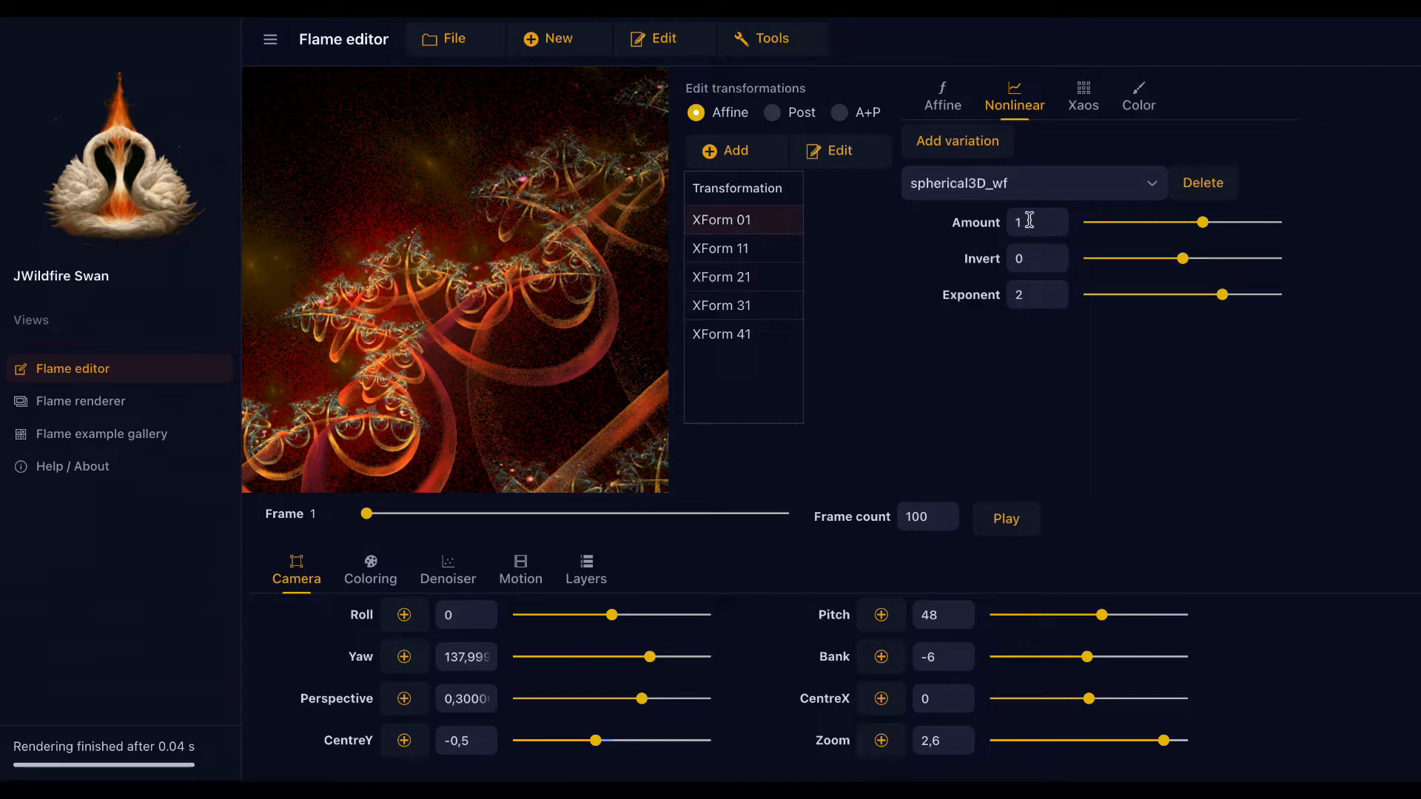
pyautogui.moveTo(1201, 225); pyautogui.dragTo(1200, 230)
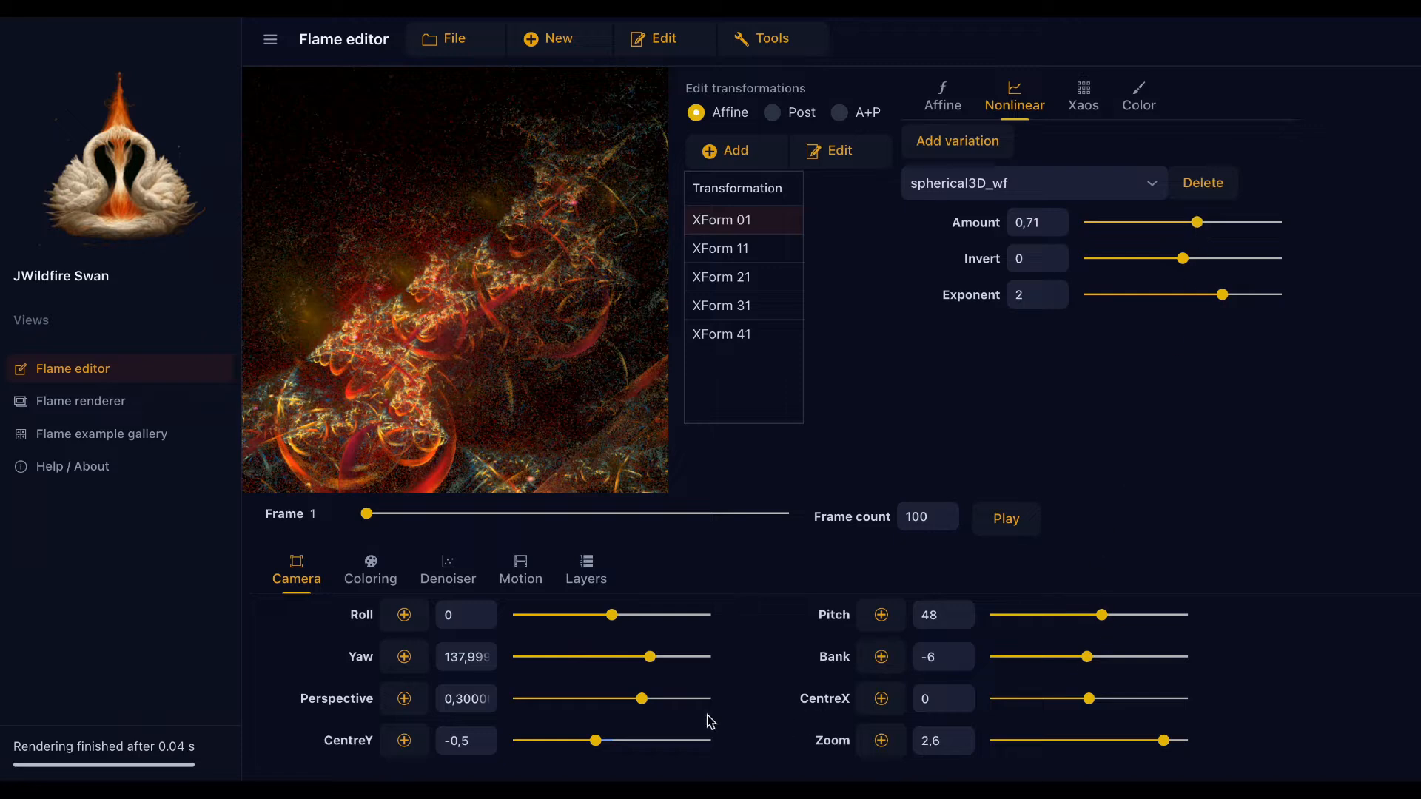
# - Set the camera yaw to 189, roll to 87, pitch to -132 and zoom to about 1.6
pyautogui.moveTo(654, 664); pyautogui.dragTo(668, 664)
pyautogui.moveTo(613, 620); pyautogui.dragTo(636, 616)
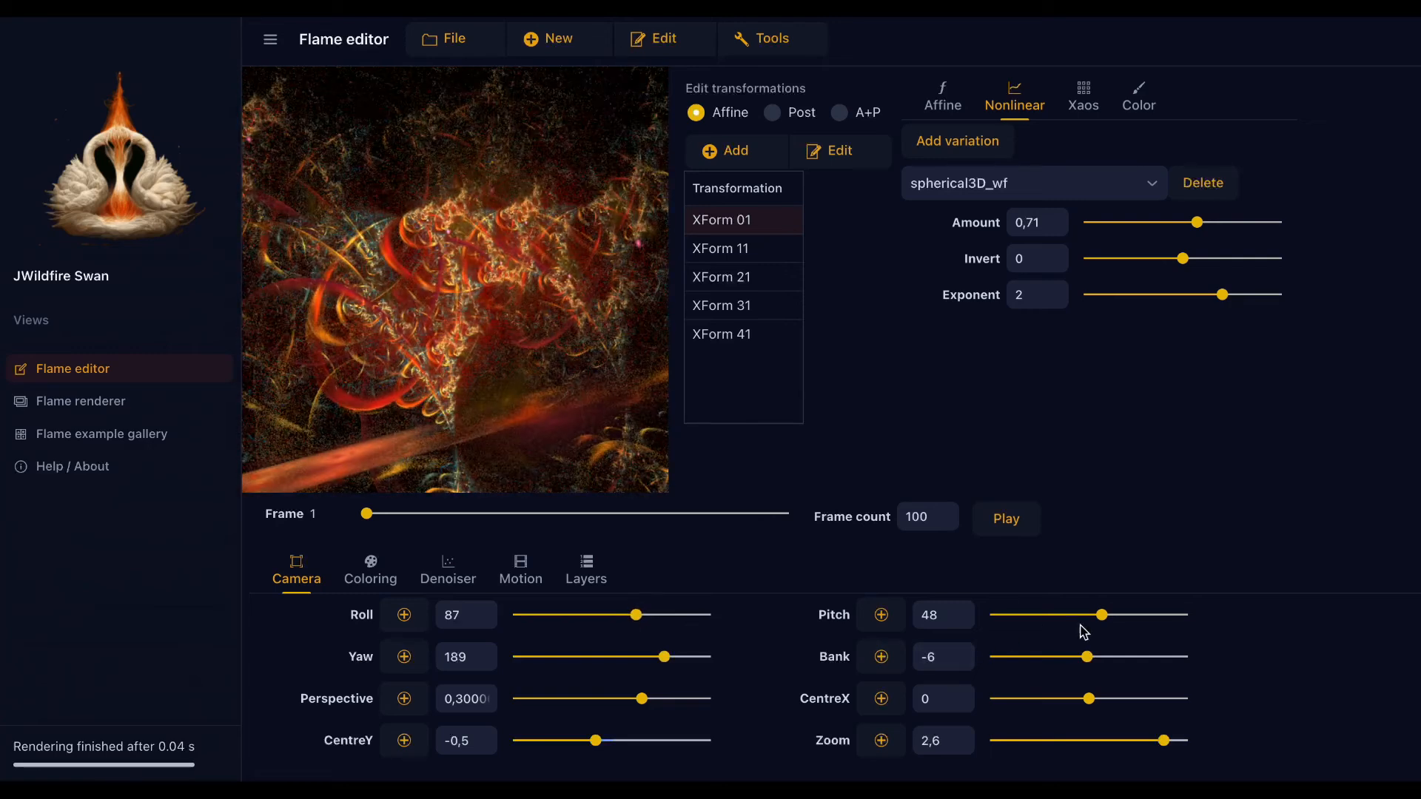
pyautogui.moveTo(1099, 619); pyautogui.dragTo(1054, 624)
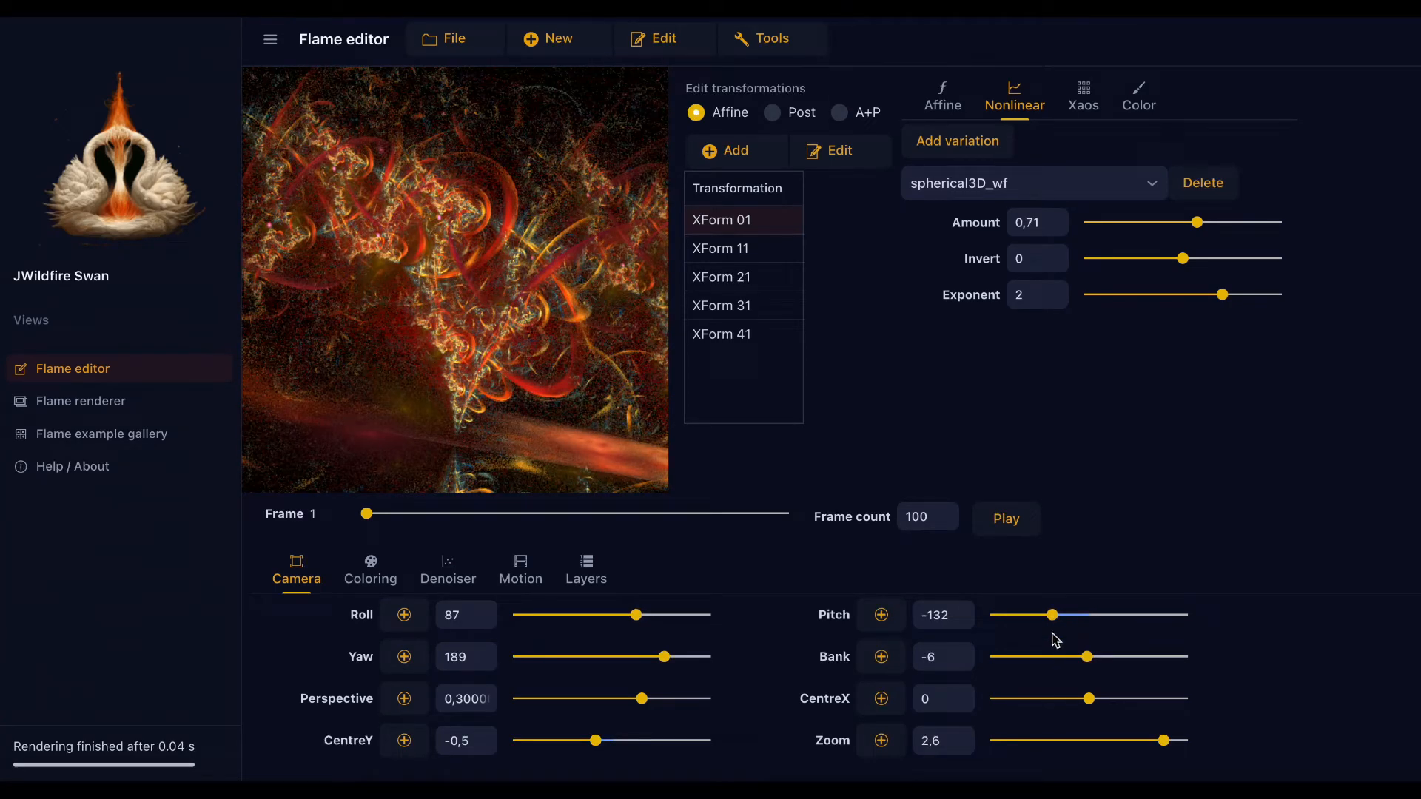
pyautogui.moveTo(1165, 742); pyautogui.dragTo(1096, 740)
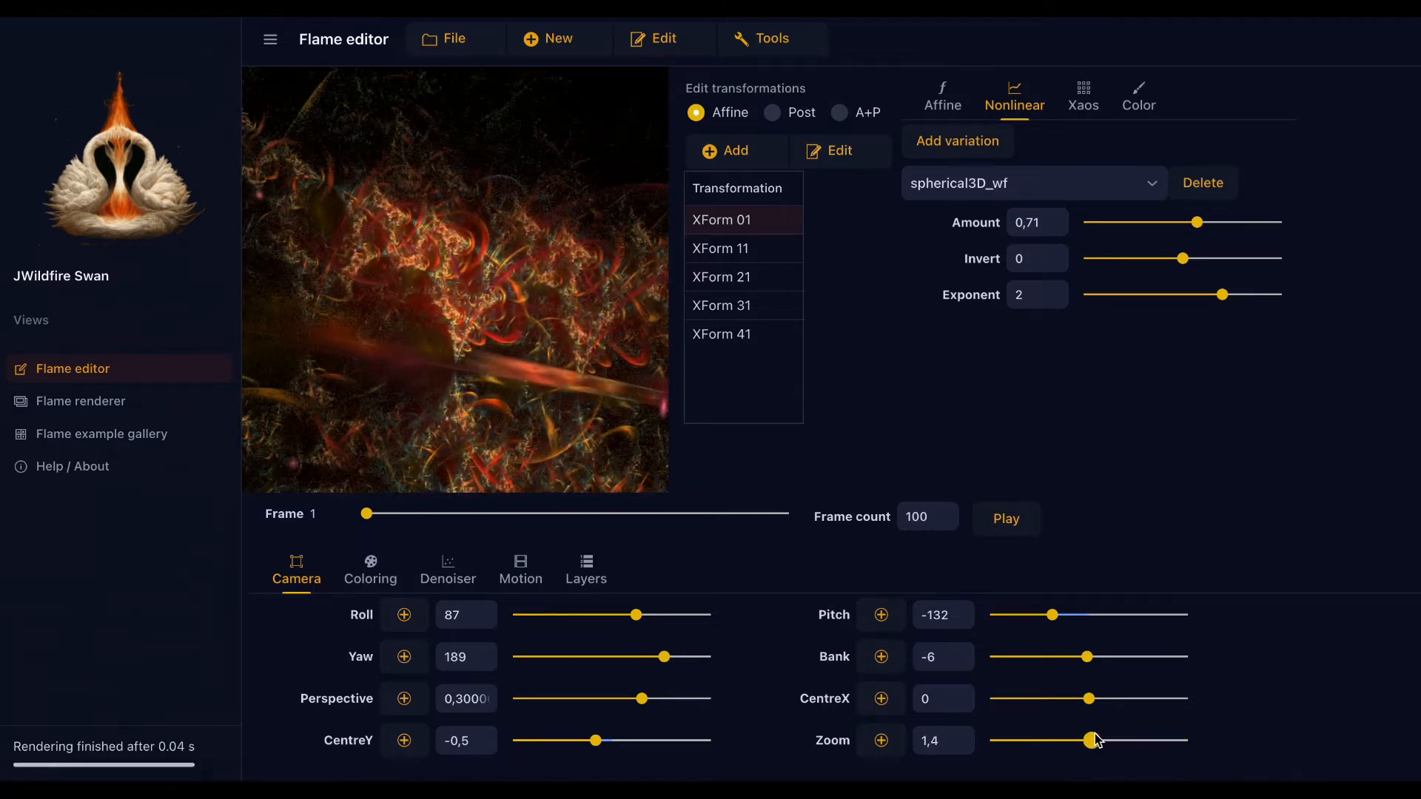
pyautogui.rightClick(1103, 740)
pyautogui.click(1100, 377)
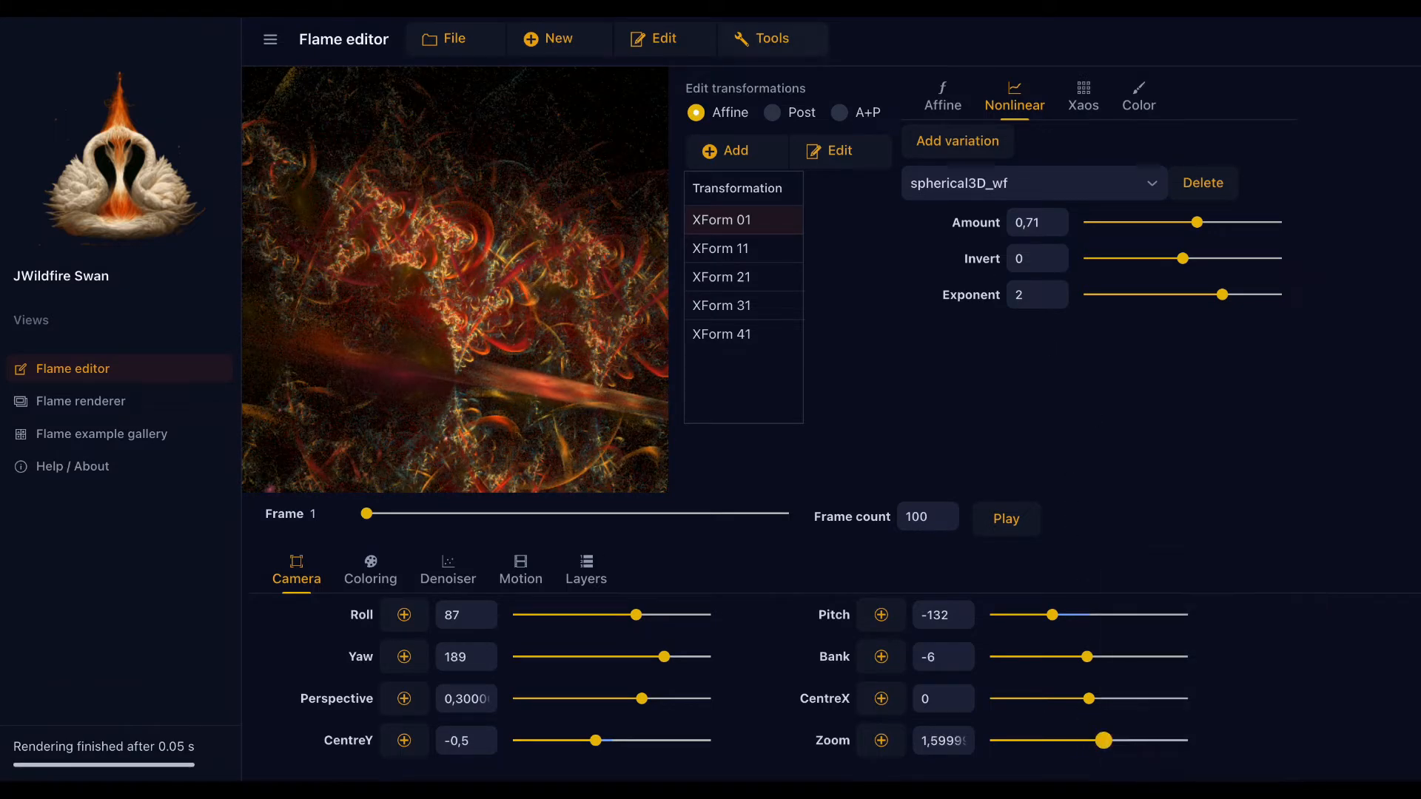
# - Send the edited flame to the renderer and render it at size 2048
pyautogui.click(659, 43)
pyautogui.click(753, 44)
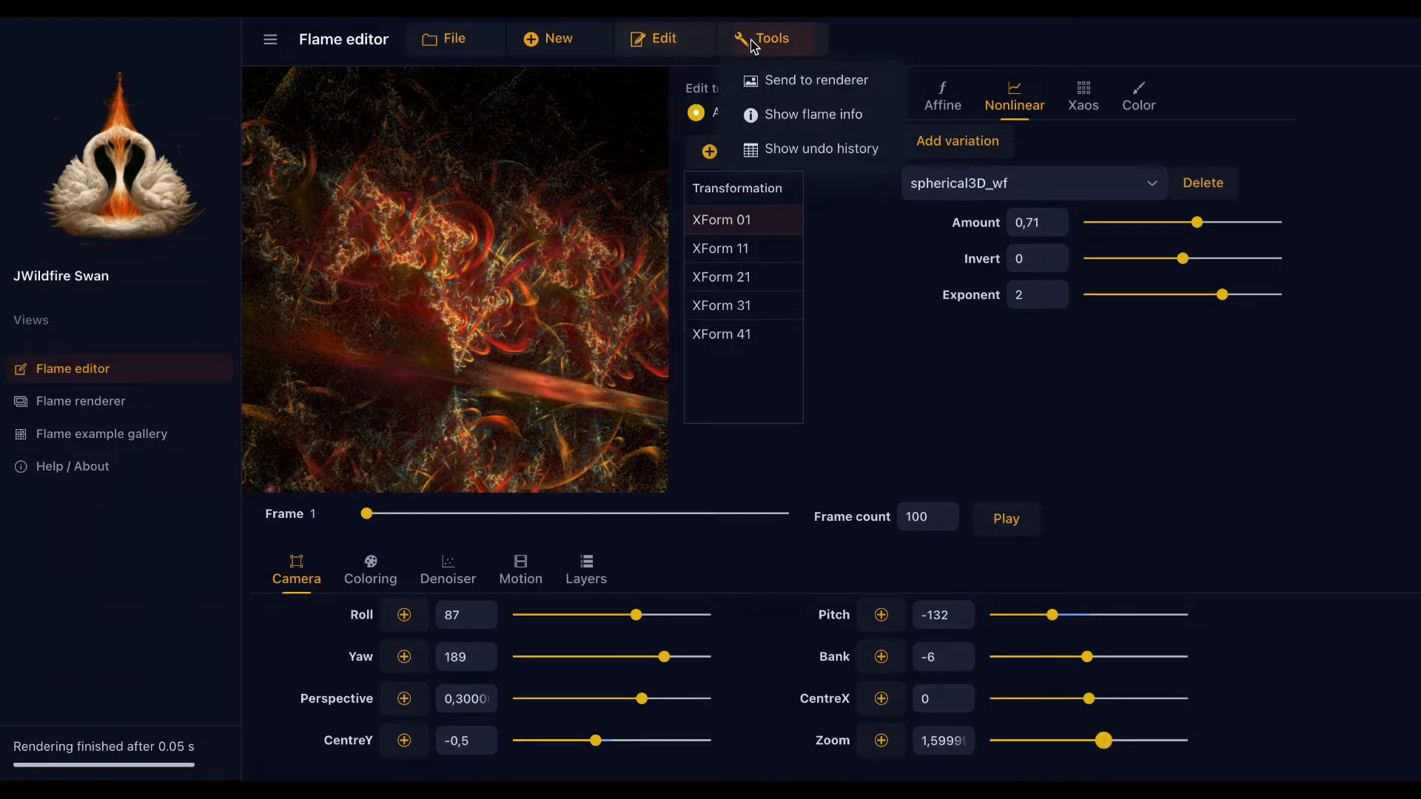
pyautogui.click(783, 83)
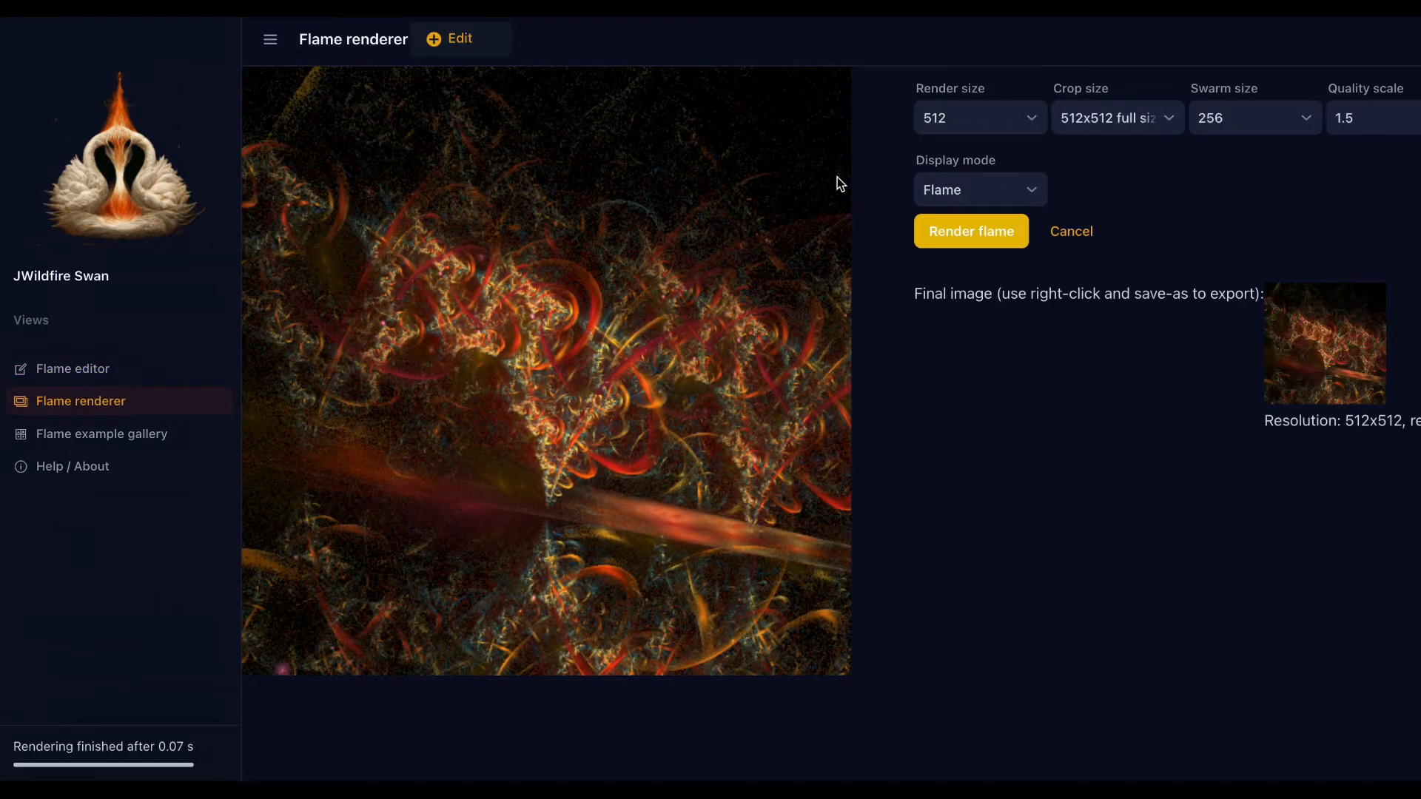
pyautogui.click(945, 119)
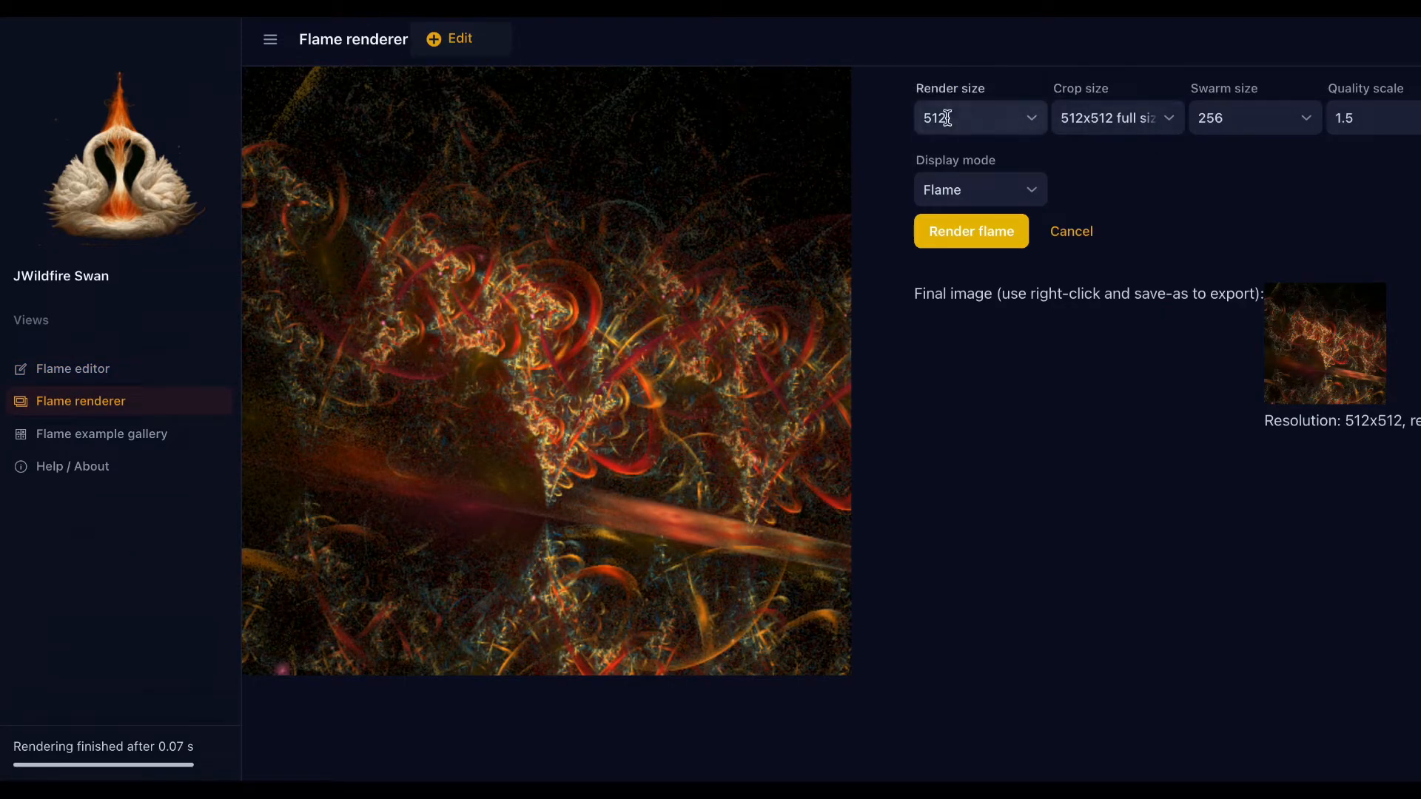
pyautogui.click(963, 297)
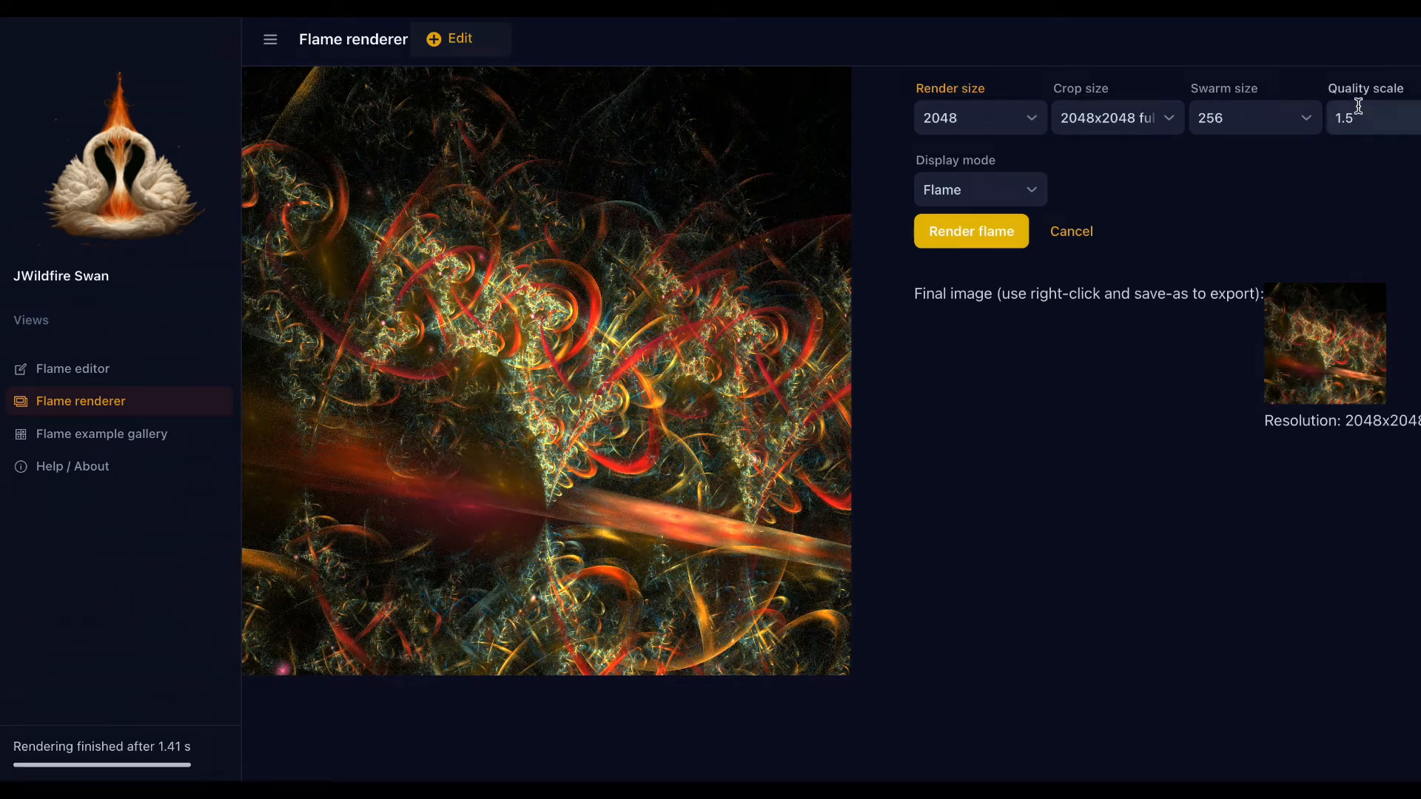
# - Raise the render's swarm size to 512, then 1024, and set the quality scale to 4
pyautogui.click(1268, 116)
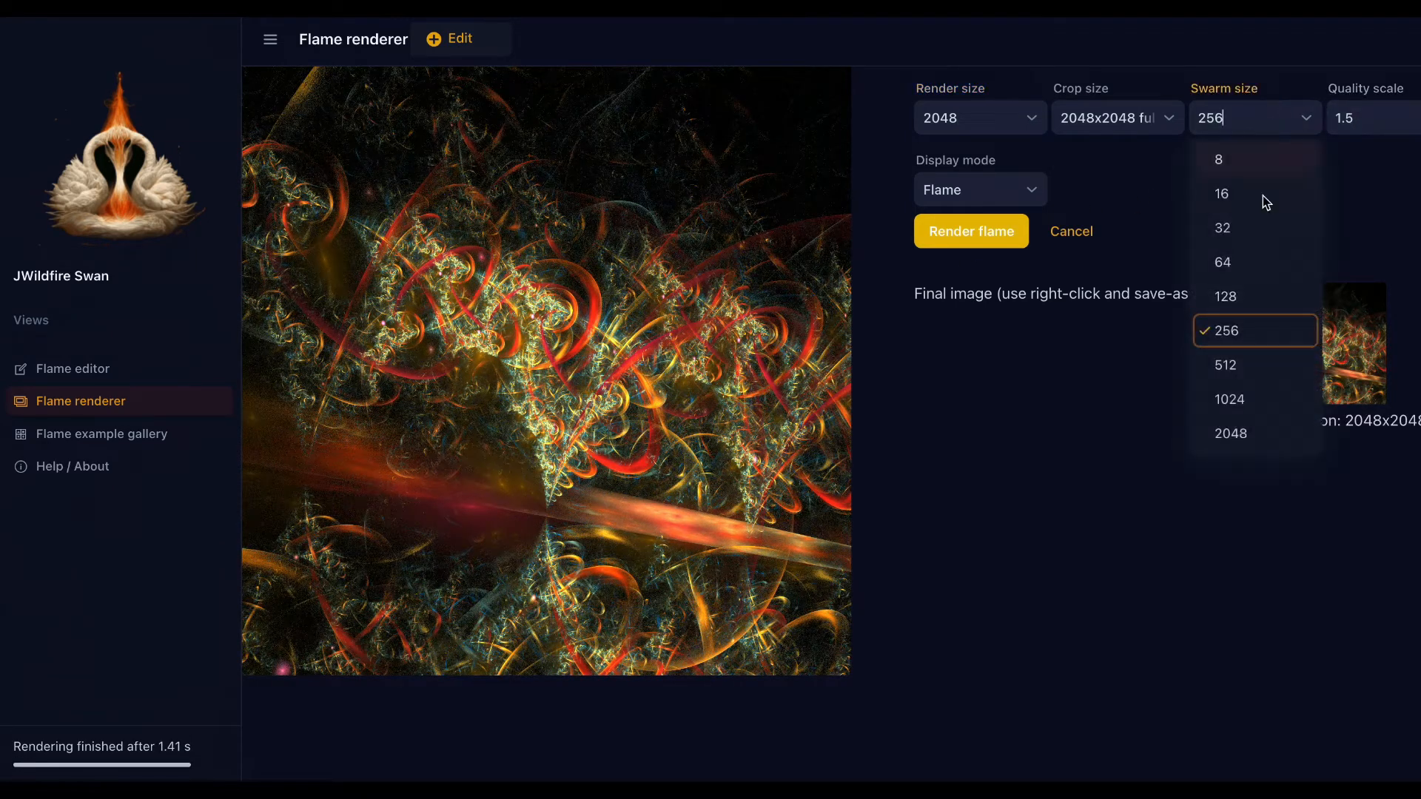
pyautogui.click(1251, 375)
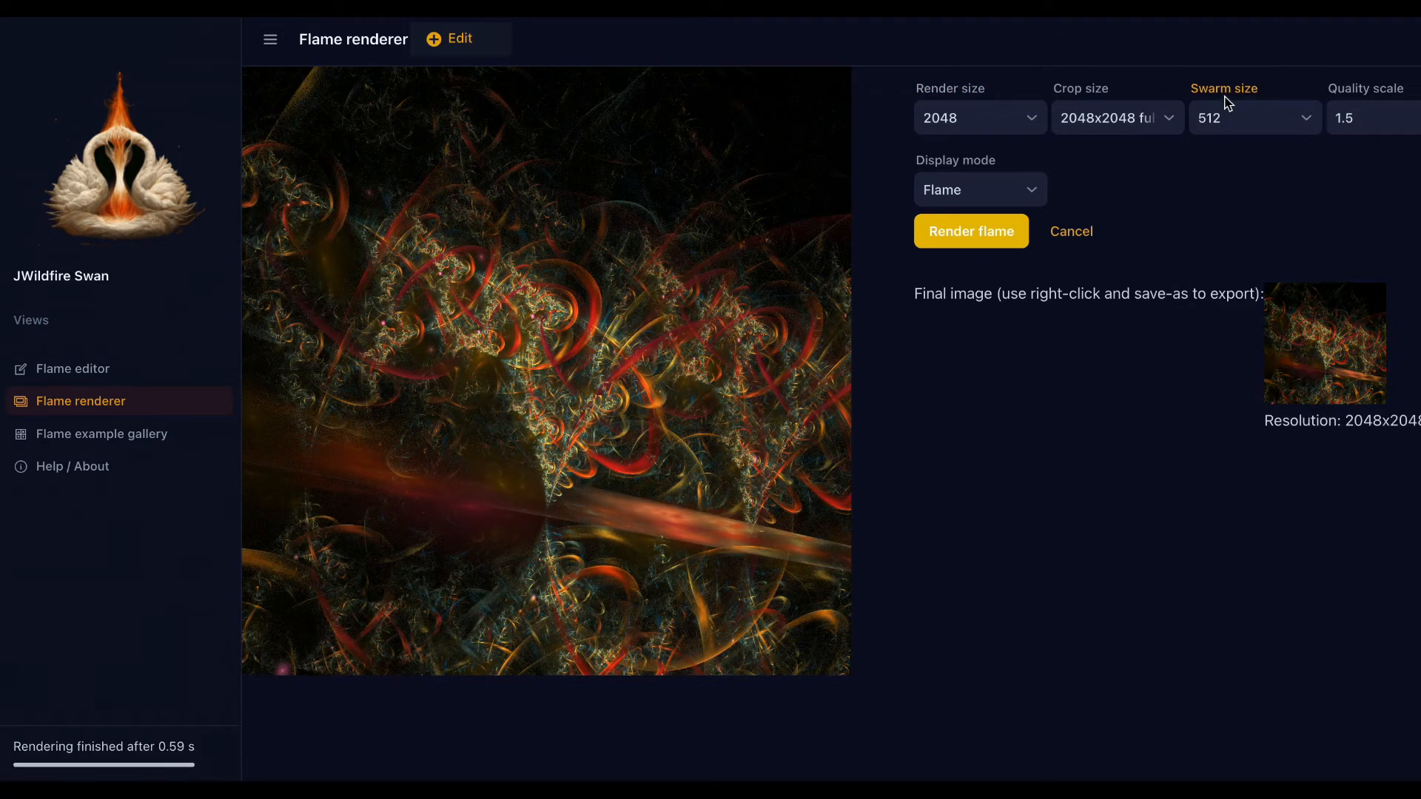
pyautogui.click(1239, 122)
pyautogui.click(1229, 399)
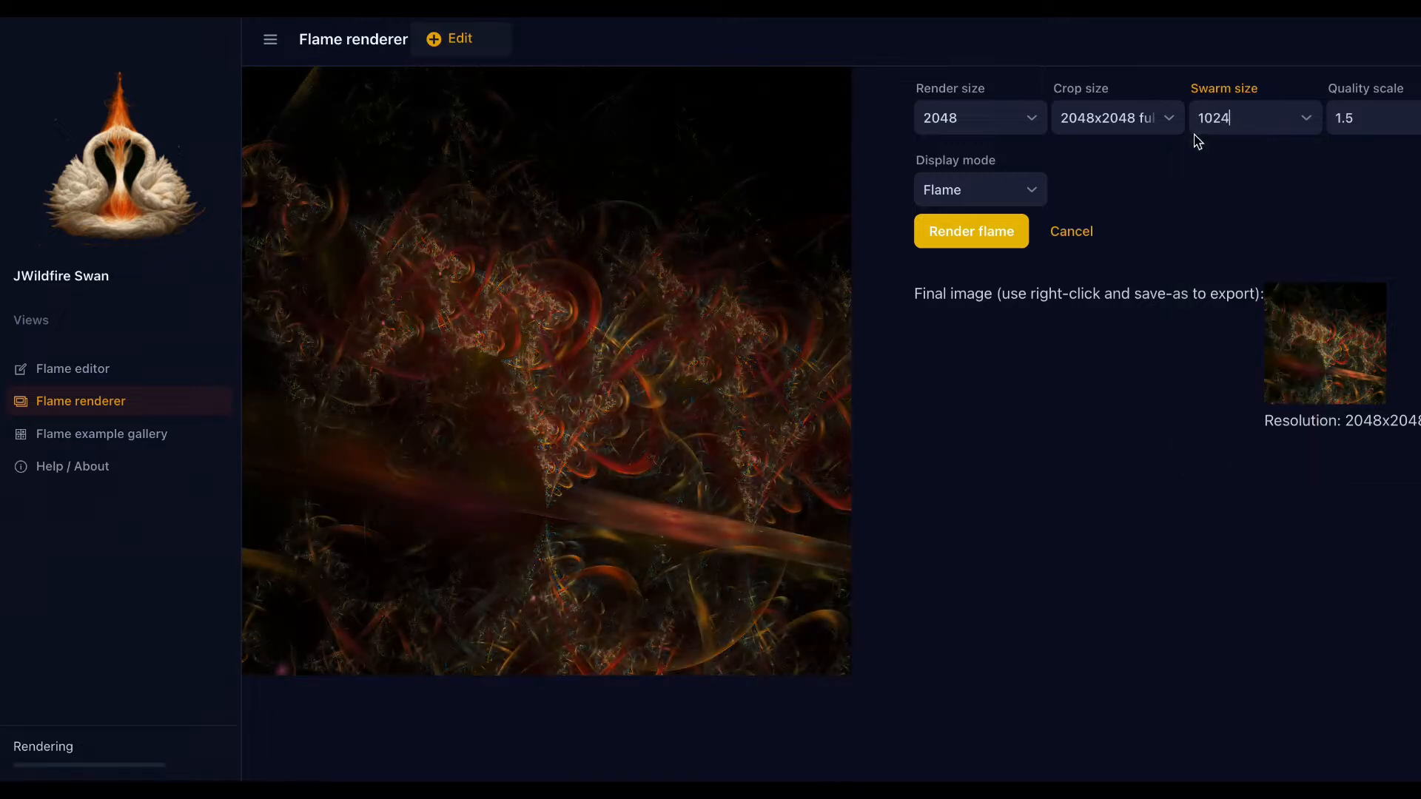
pyautogui.click(1361, 120)
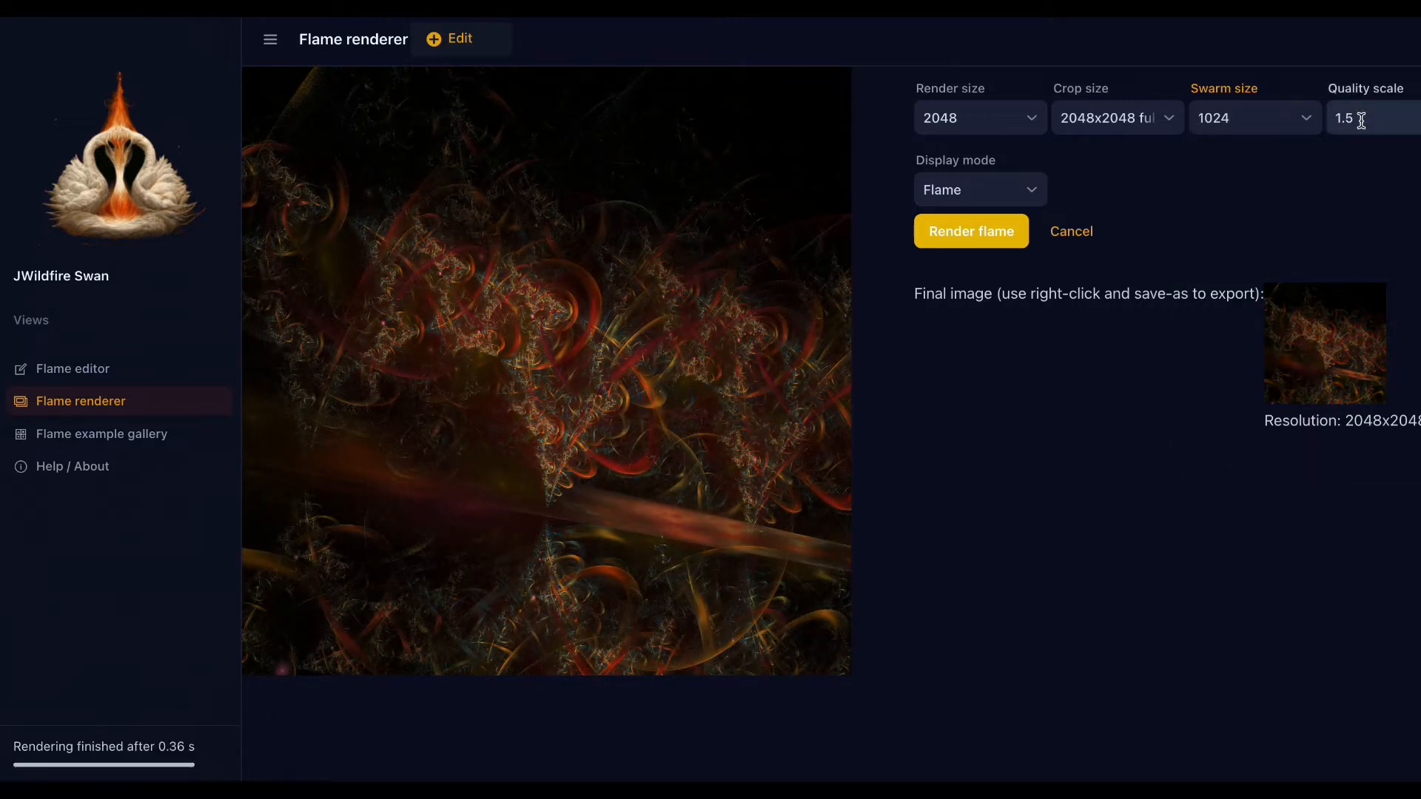
pyautogui.click(1366, 302)
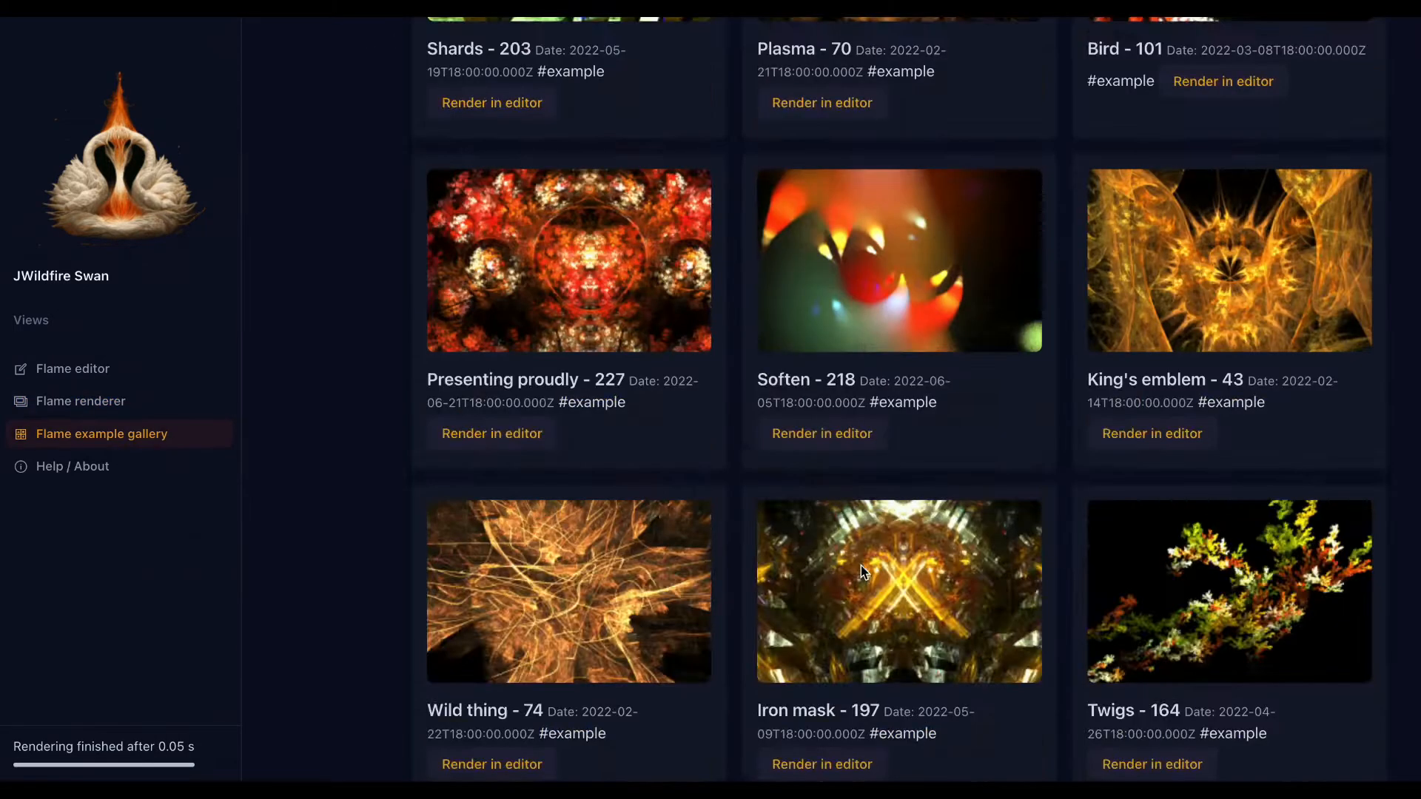
# - Browse the example flame gallery and open the Cornflower flame in the editor
pyautogui.scroll(10, 860, 566)
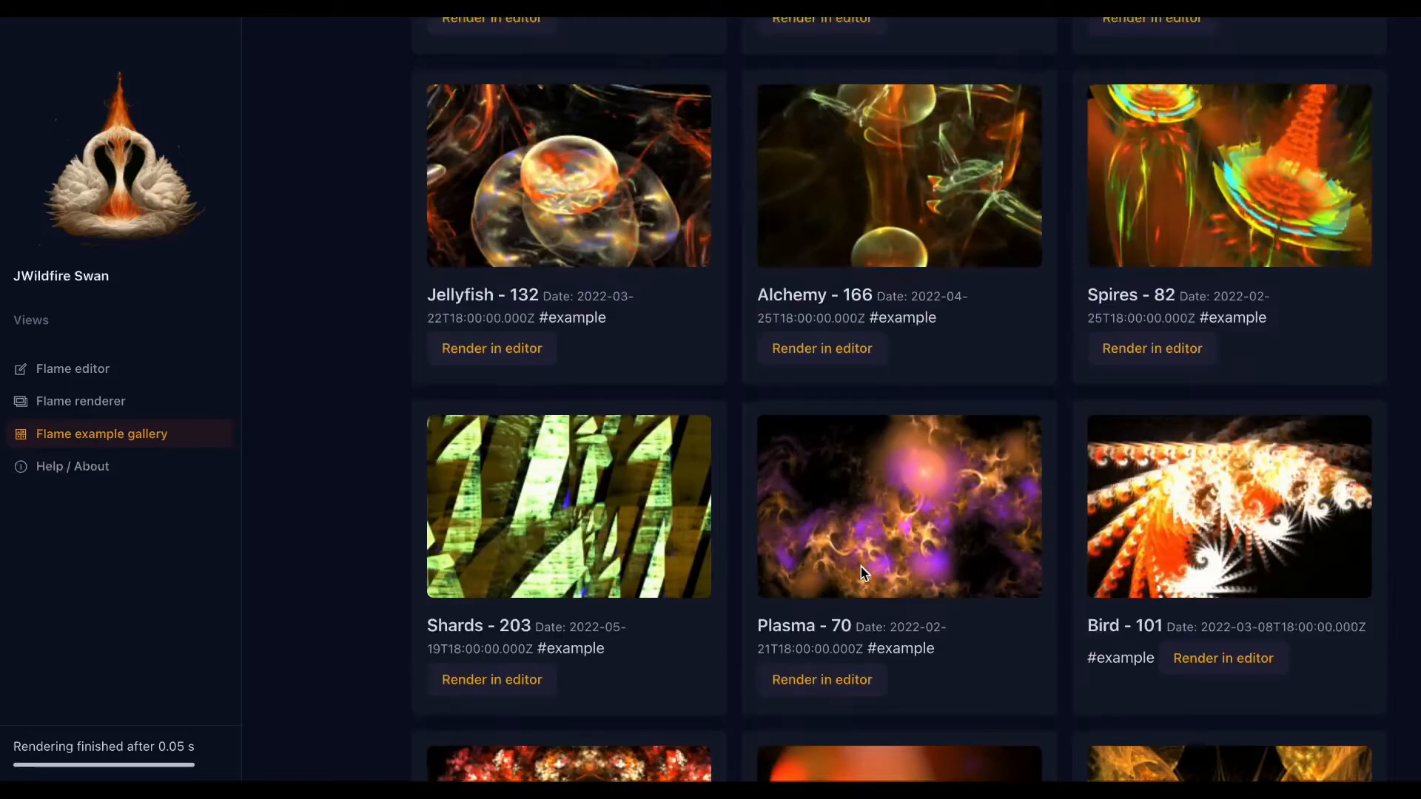
pyautogui.scroll(5, 858, 569)
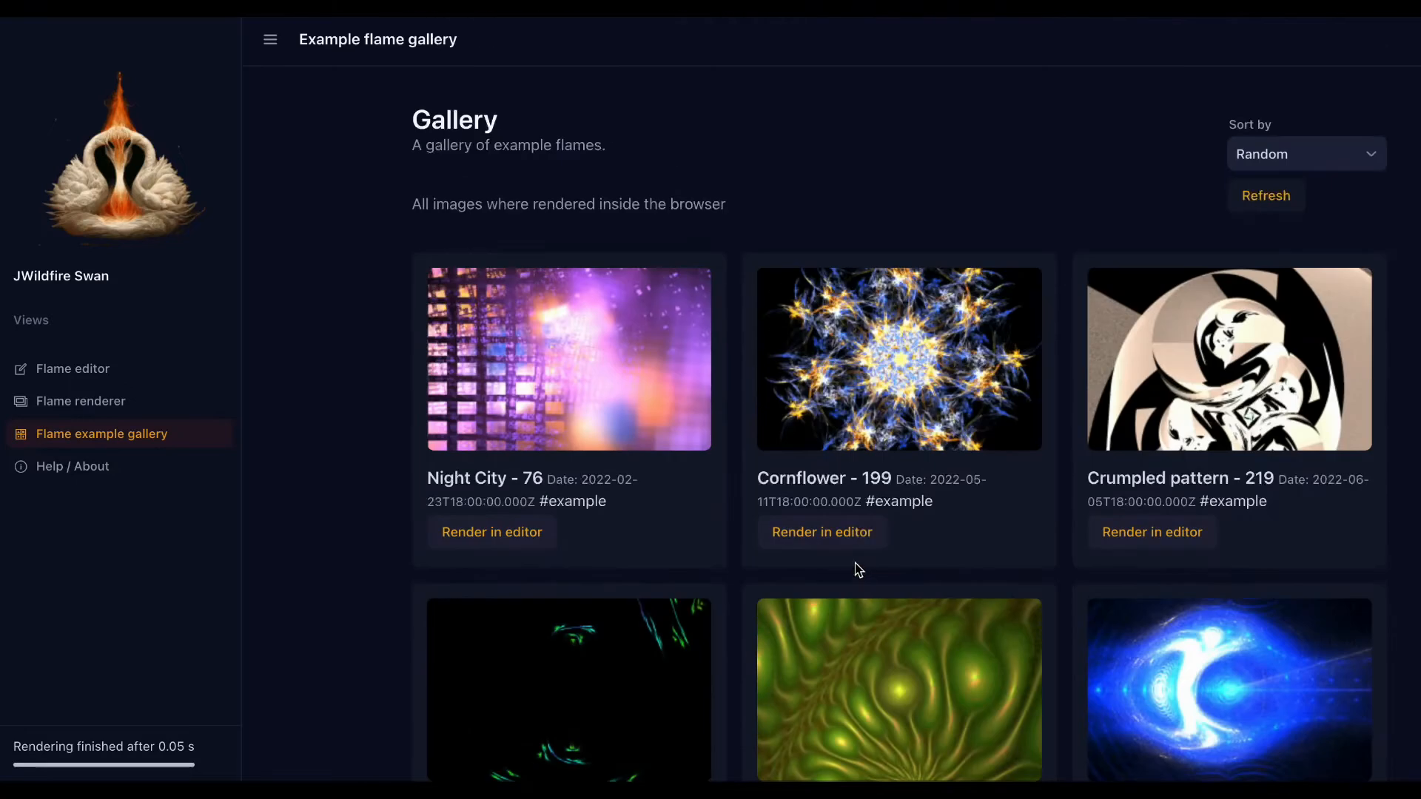
pyautogui.click(918, 372)
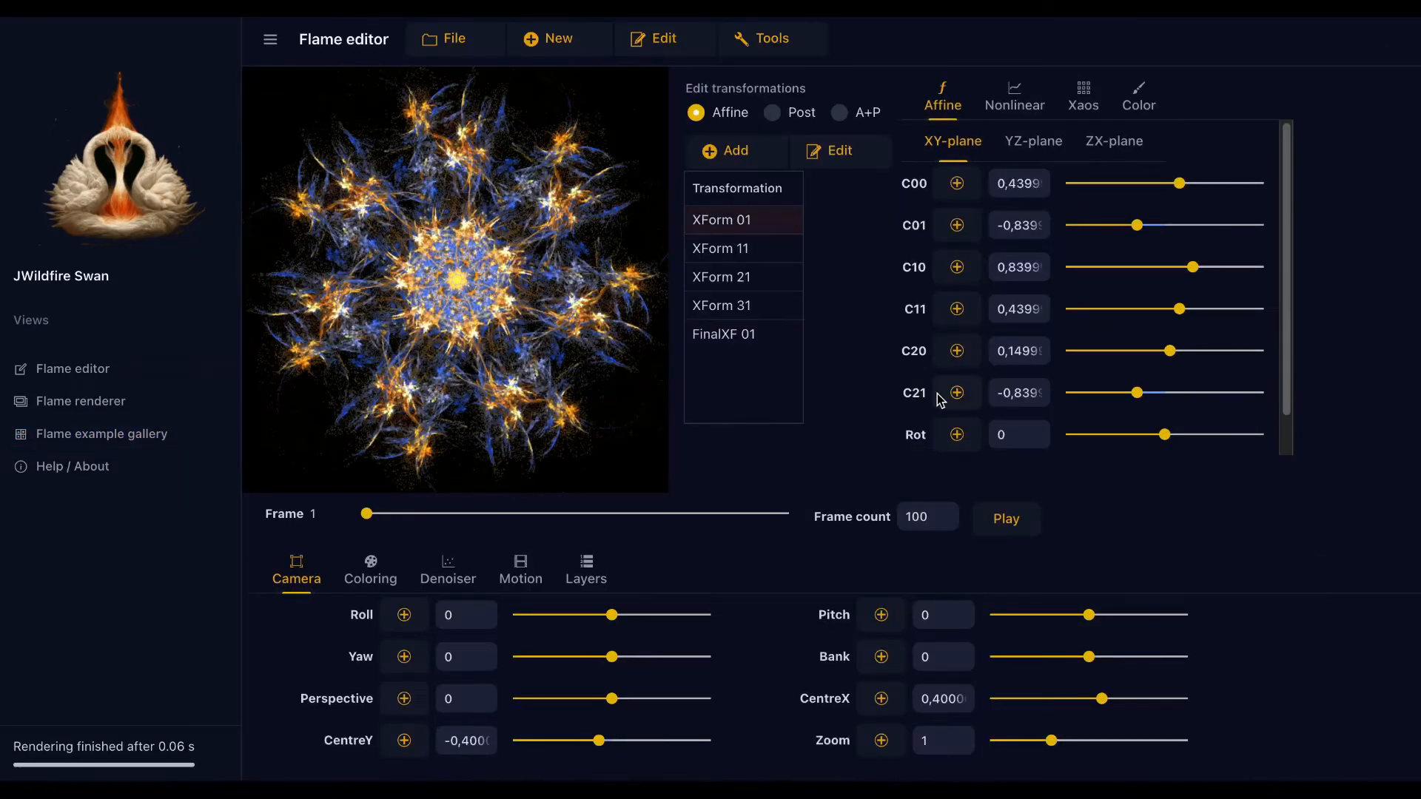
# - Set the XY-plane affine C21 of FinalXF 01 to about 1.01 and its rotation to 162 at frame 1
pyautogui.click(730, 251)
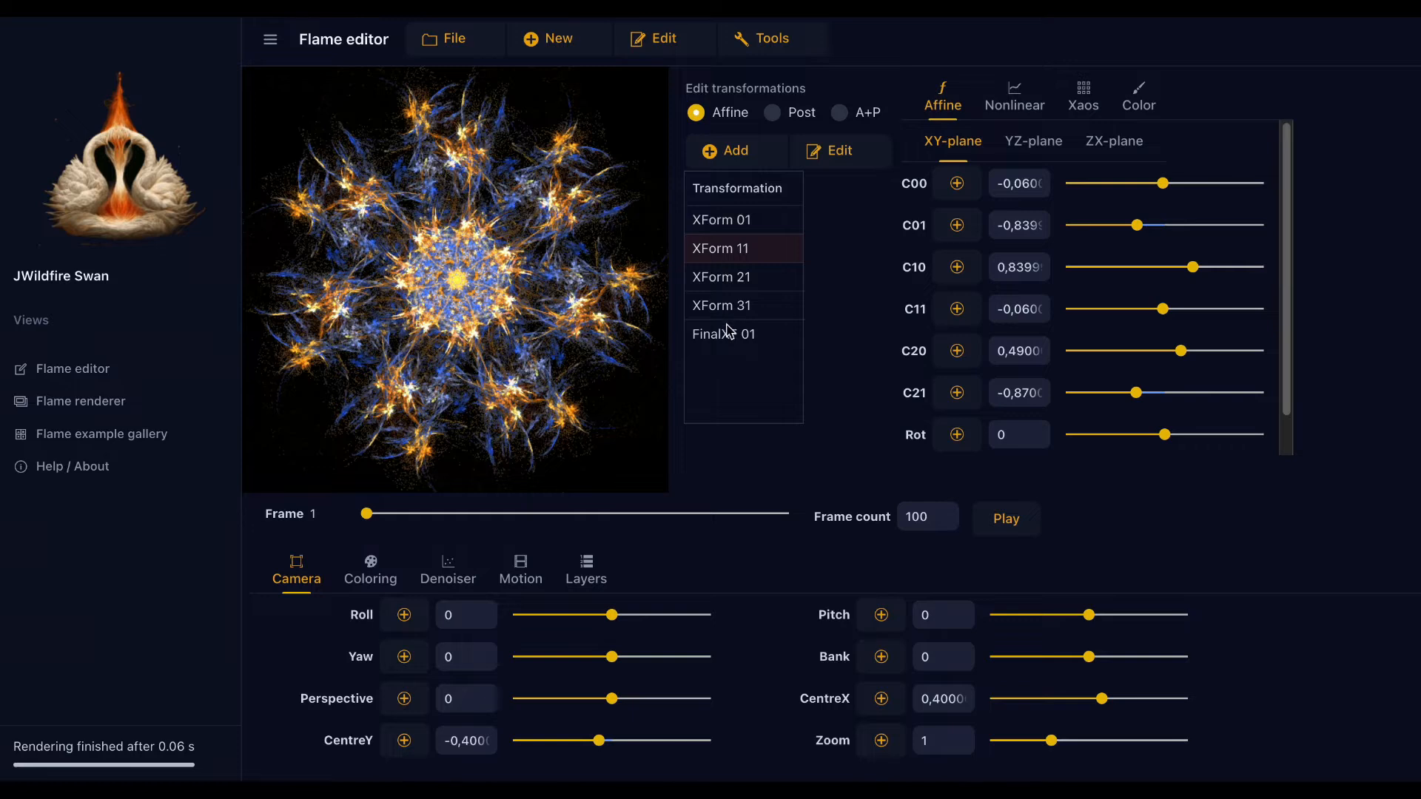
pyautogui.click(729, 339)
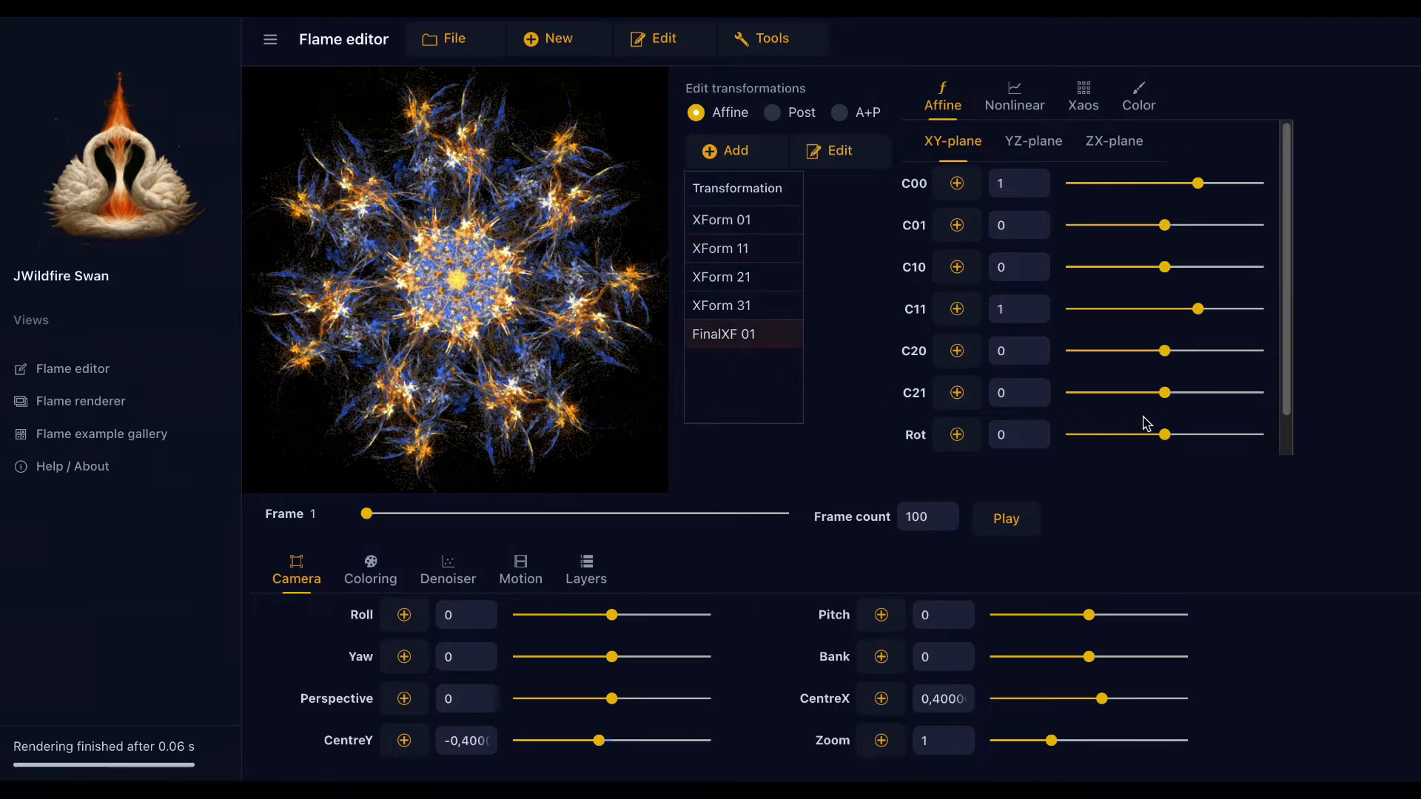
pyautogui.moveTo(1169, 398); pyautogui.dragTo(1199, 393)
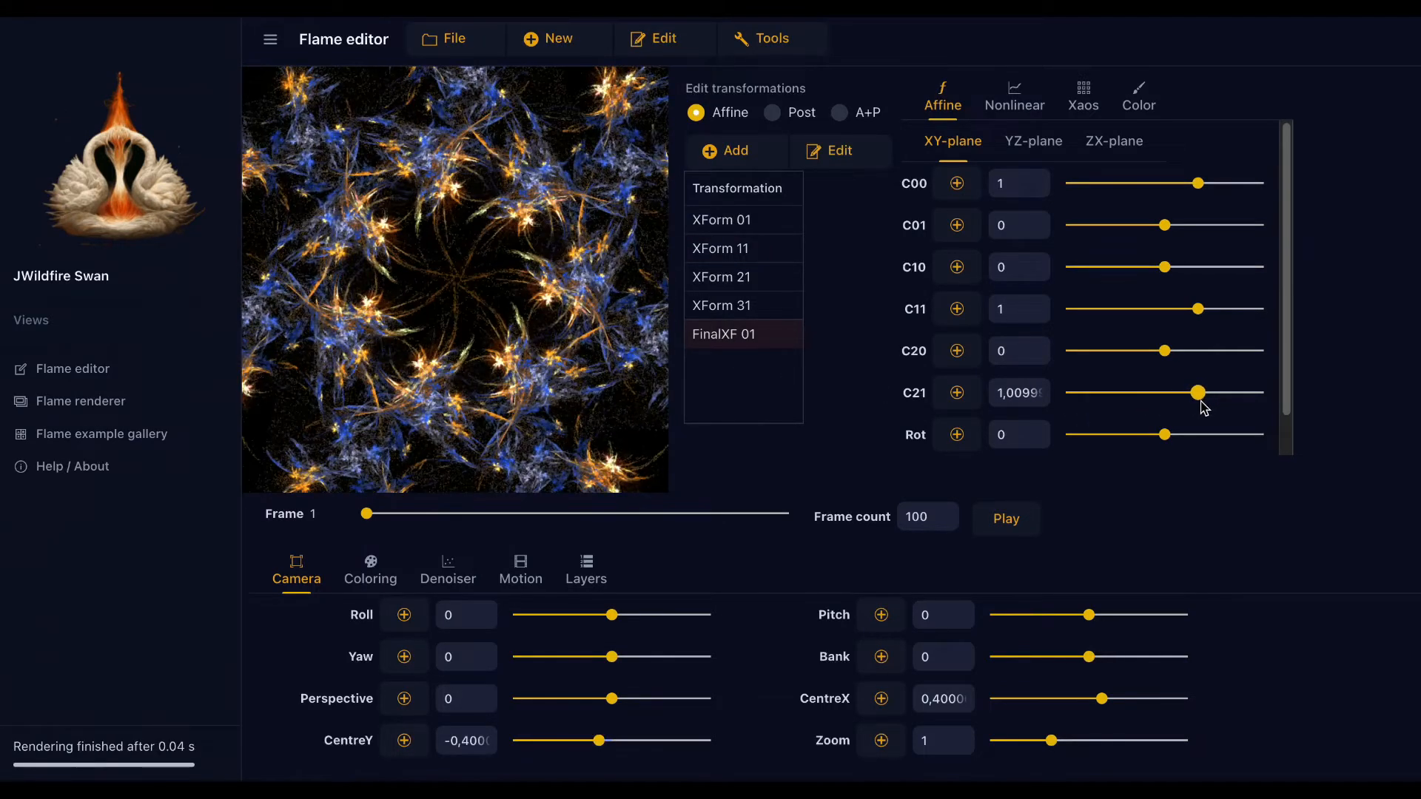
pyautogui.moveTo(1172, 439); pyautogui.dragTo(1213, 441)
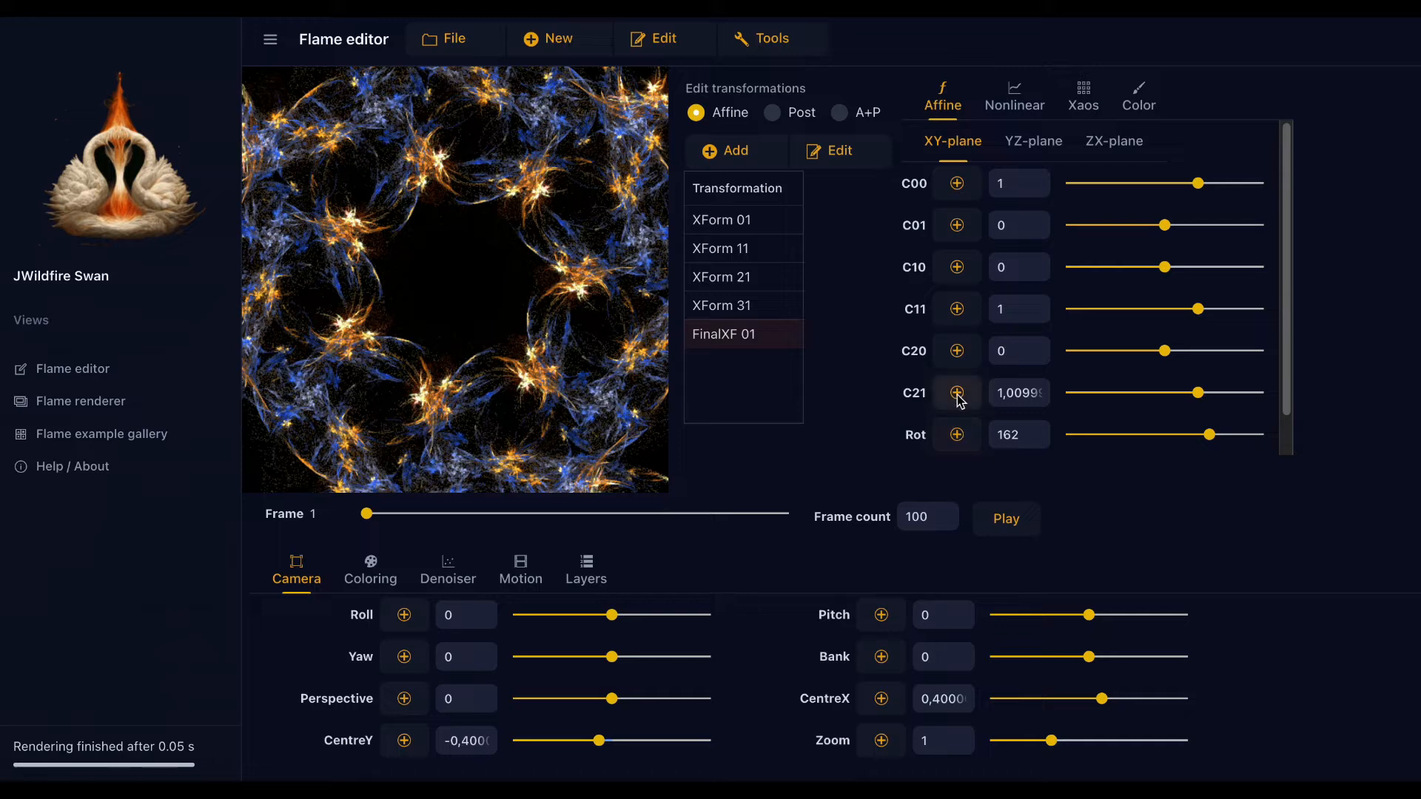
# - At frame 100, set FinalXF 01's rotation to -117 and its C21 to -1.7
pyautogui.moveTo(425, 526); pyautogui.dragTo(896, 527)
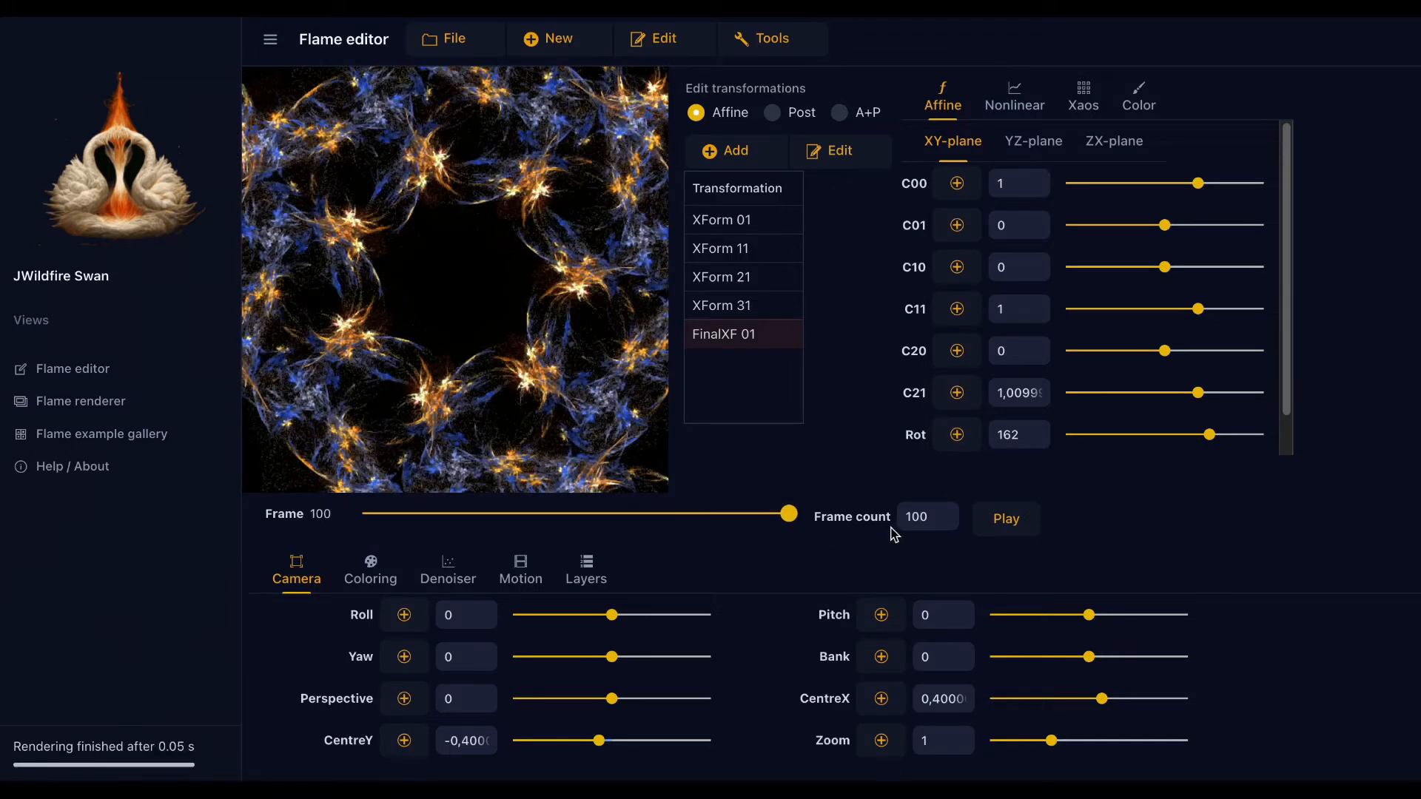
pyautogui.moveTo(1212, 442); pyautogui.dragTo(1132, 443)
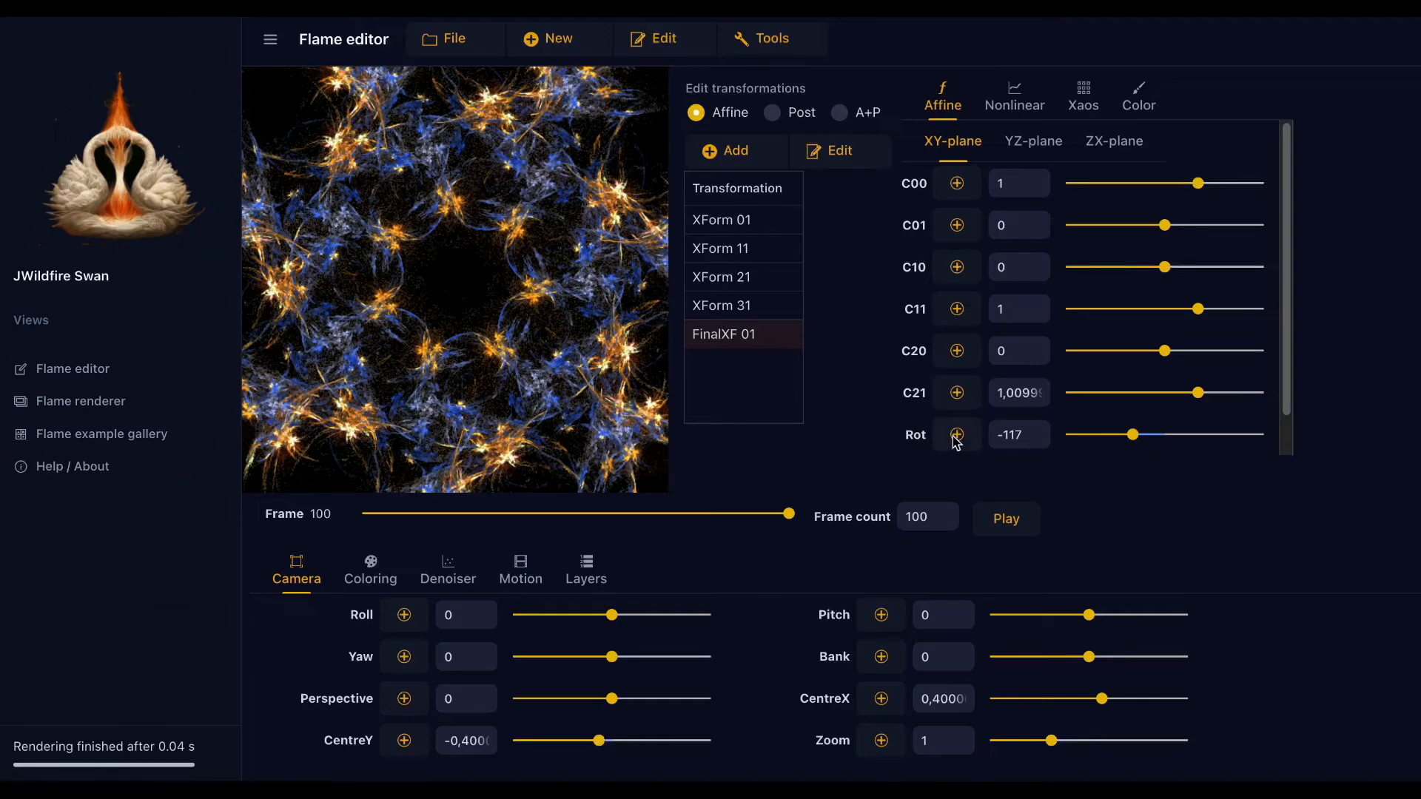
pyautogui.moveTo(1201, 400); pyautogui.dragTo(1112, 406)
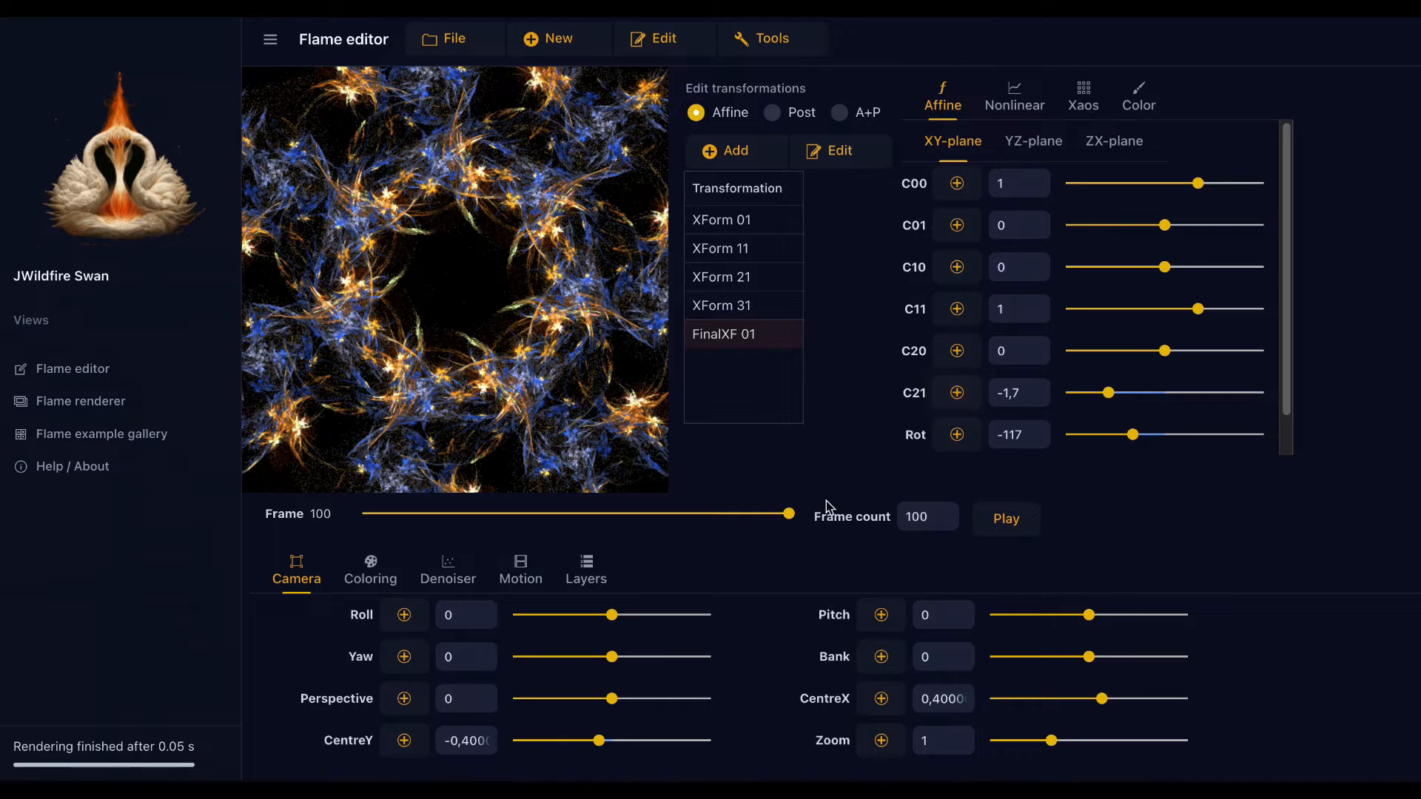
# - Preview the animation by scrubbing to frame 60 and playing it, and set the motion-blur length to 96
pyautogui.moveTo(790, 518); pyautogui.dragTo(621, 528)
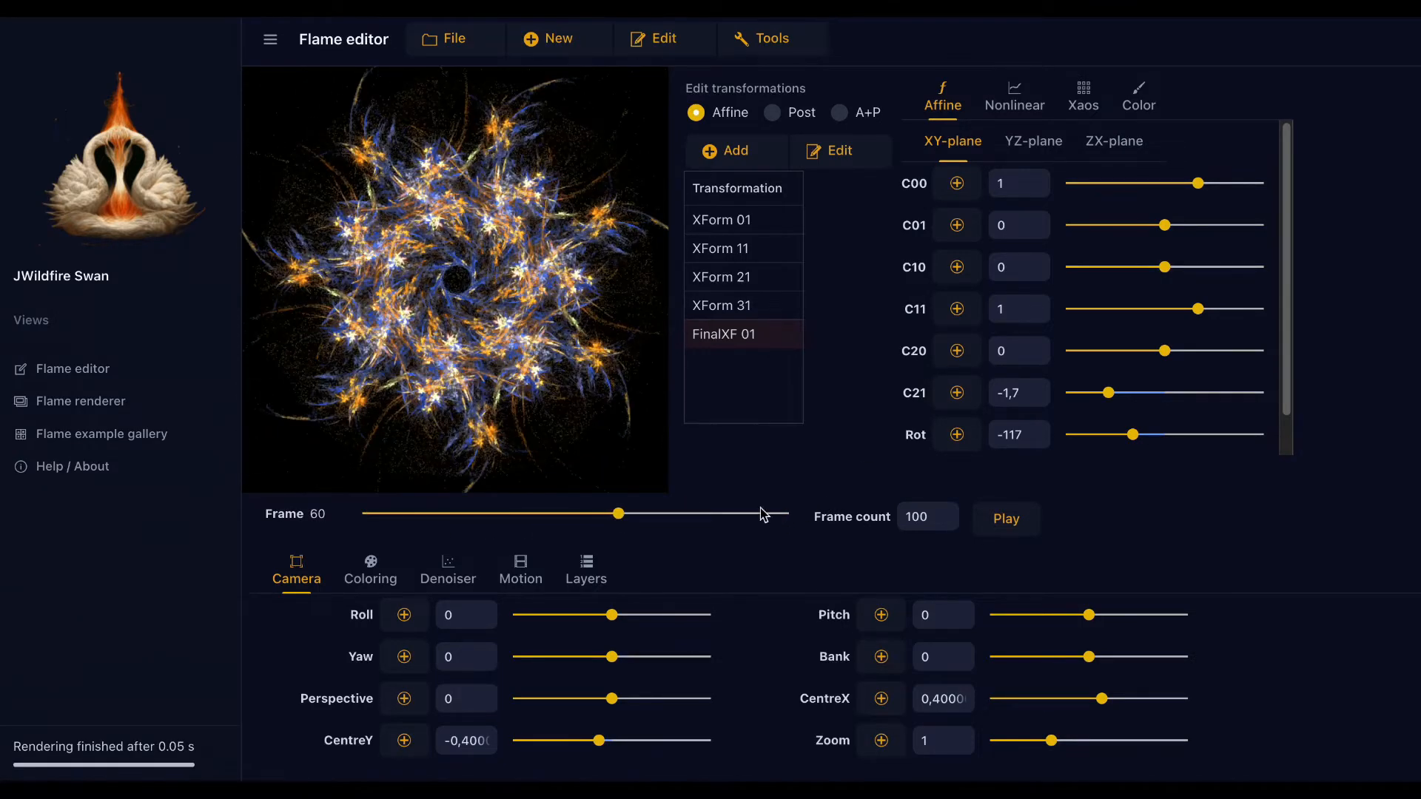
pyautogui.click(1025, 523)
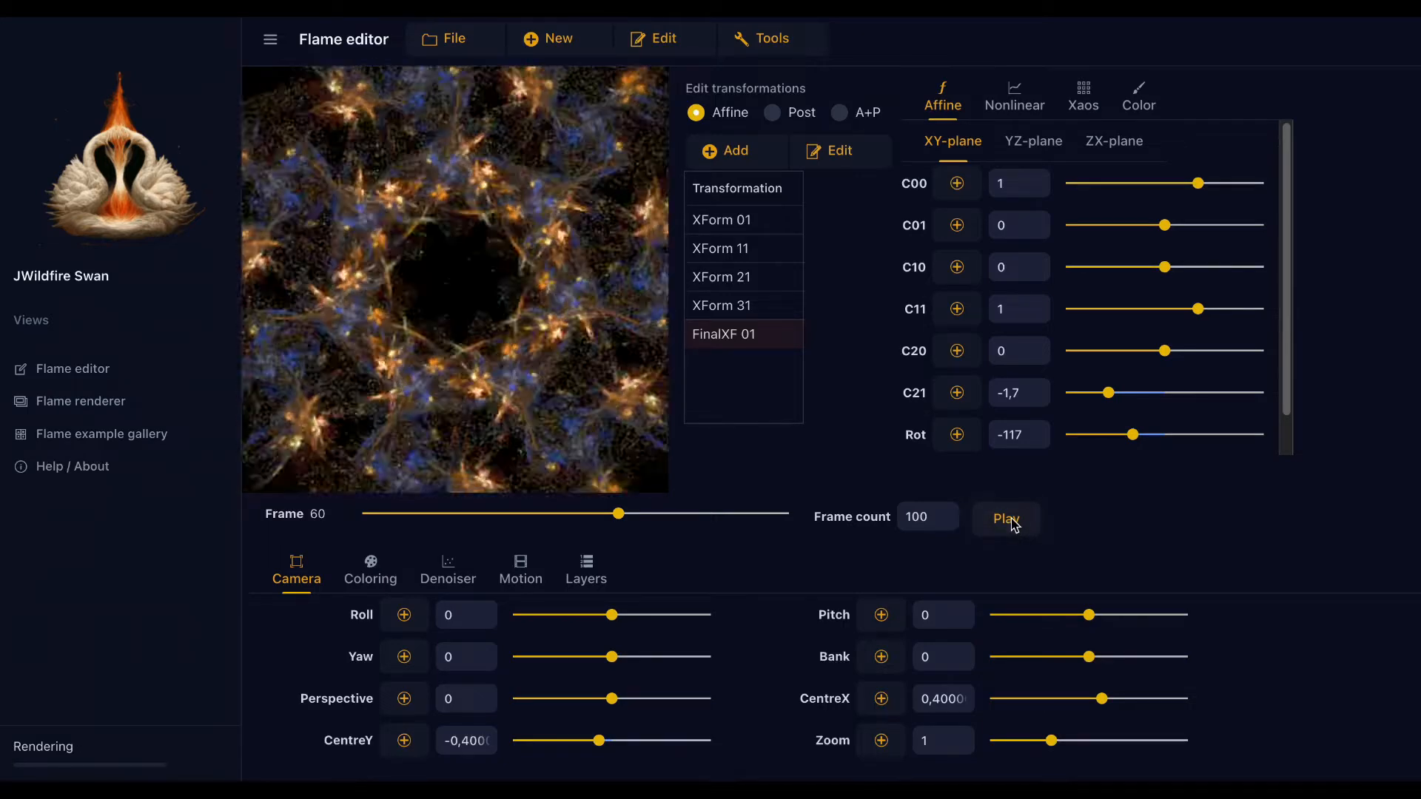
pyautogui.click(532, 577)
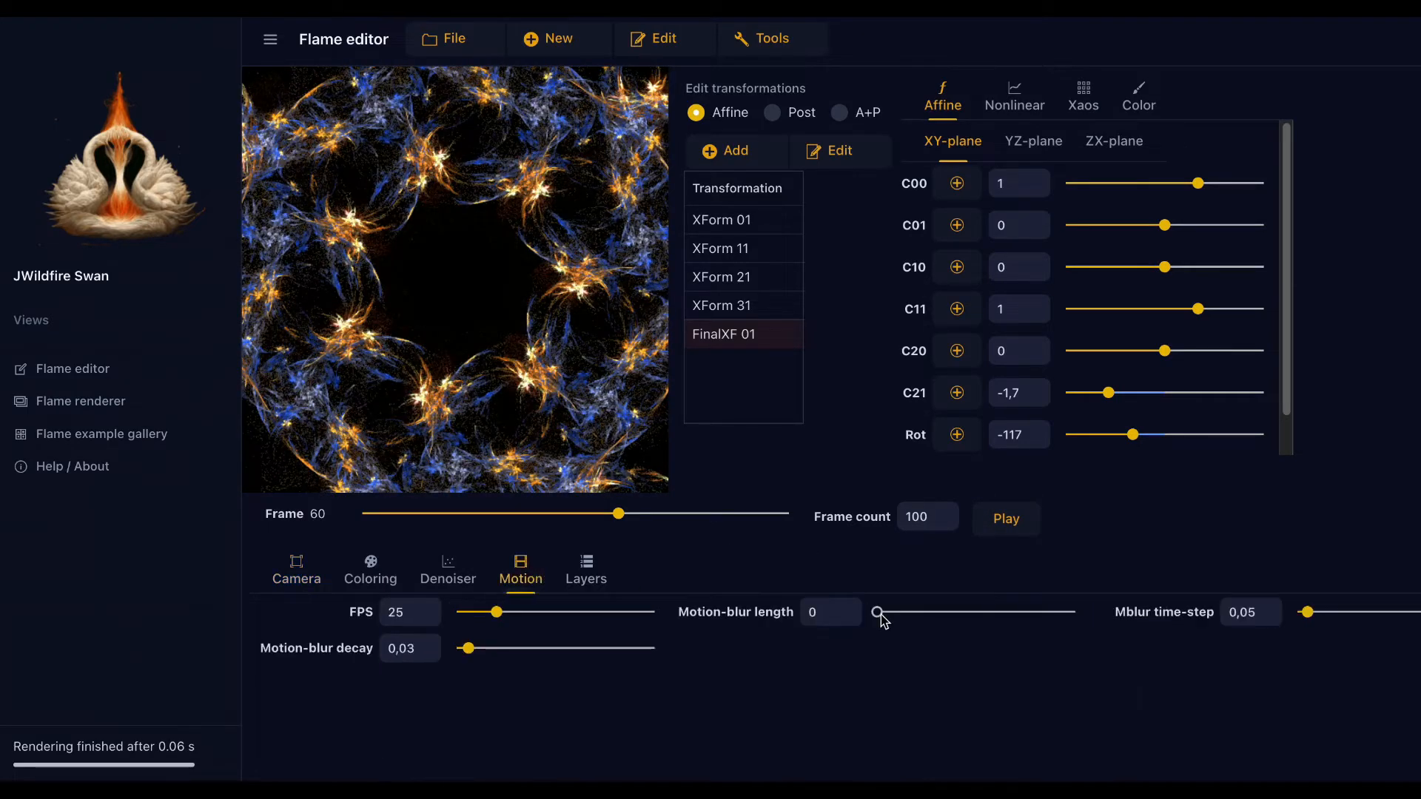
pyautogui.moveTo(881, 617); pyautogui.dragTo(1034, 626)
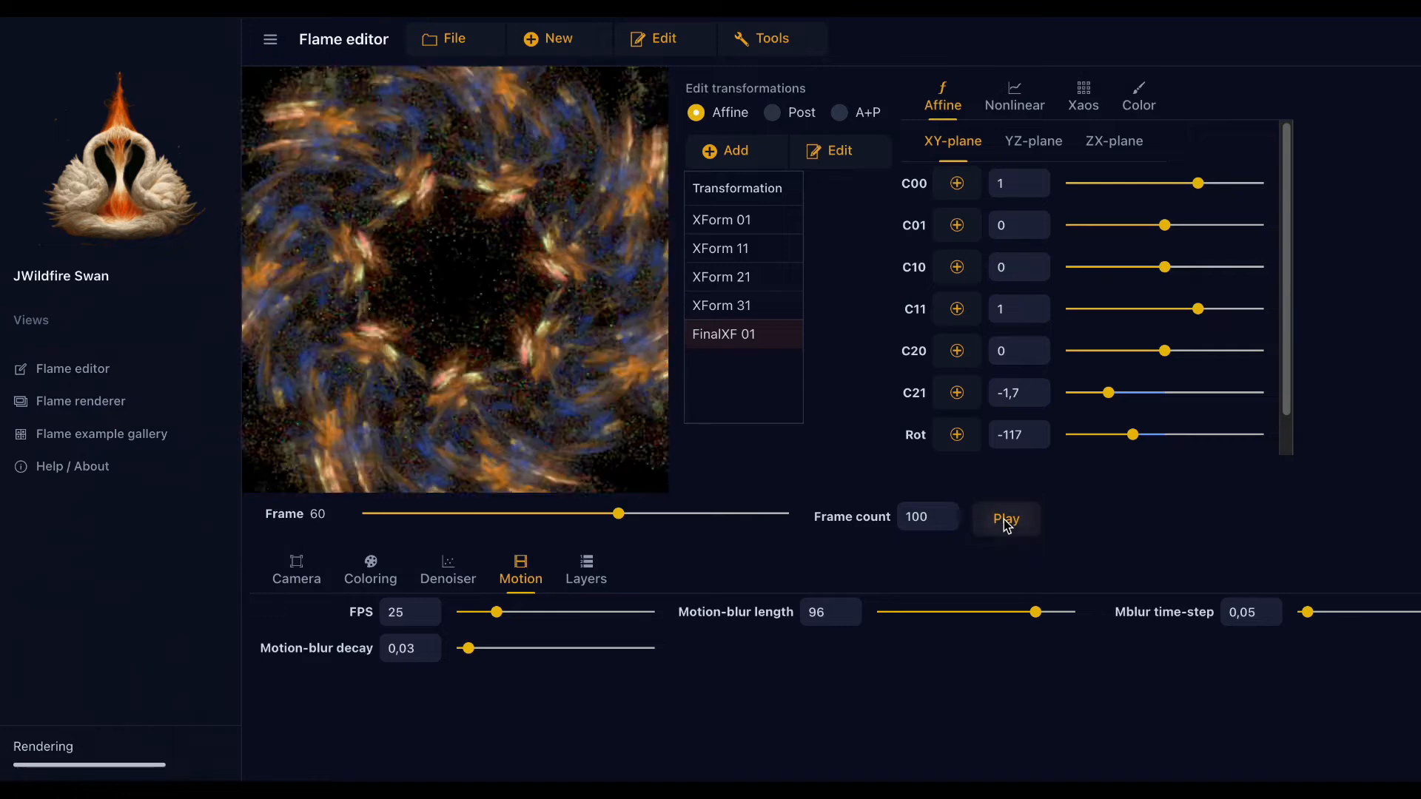
# - Send the motion-blurred flame to the renderer with quality scale 8 and render size 2048
pyautogui.click(769, 45)
pyautogui.click(786, 78)
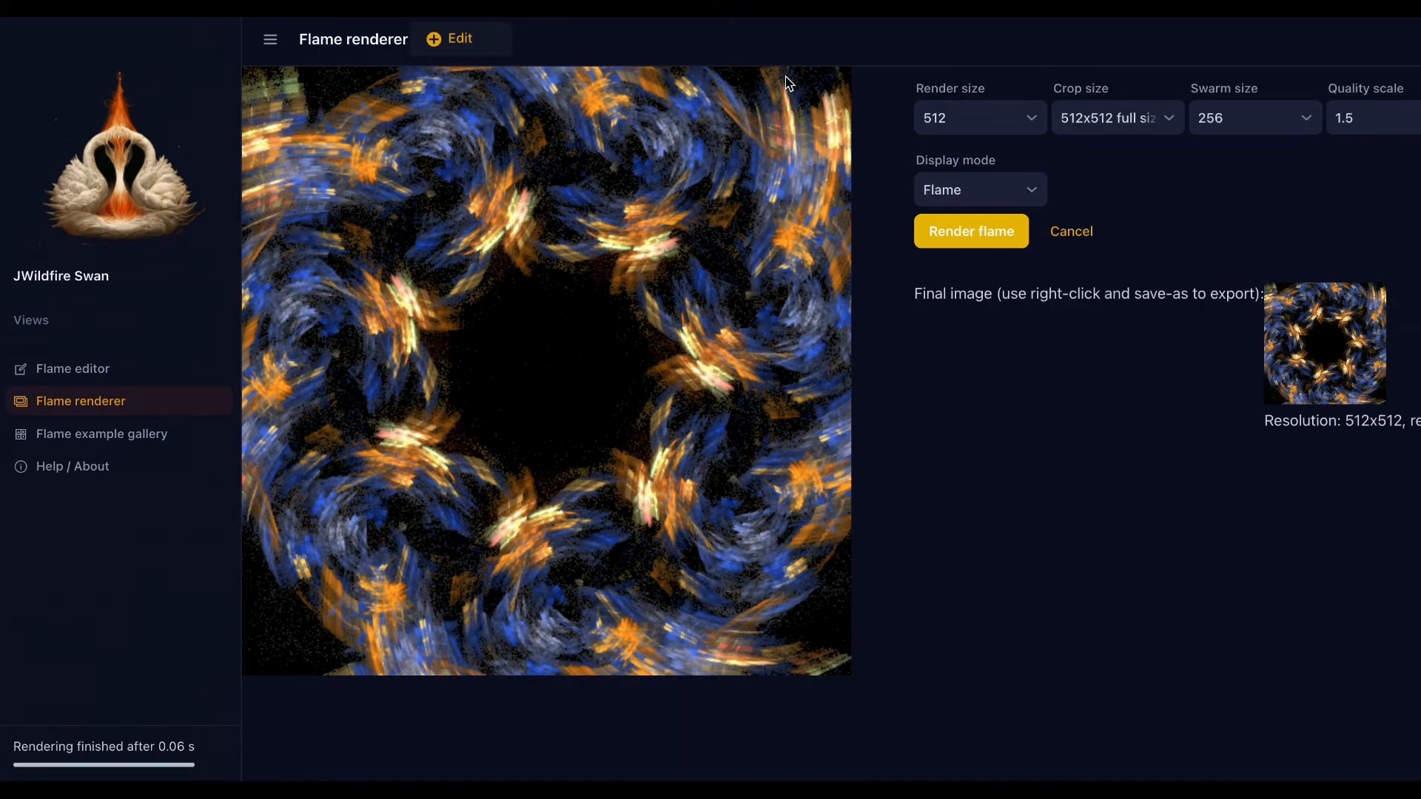
pyautogui.click(1381, 118)
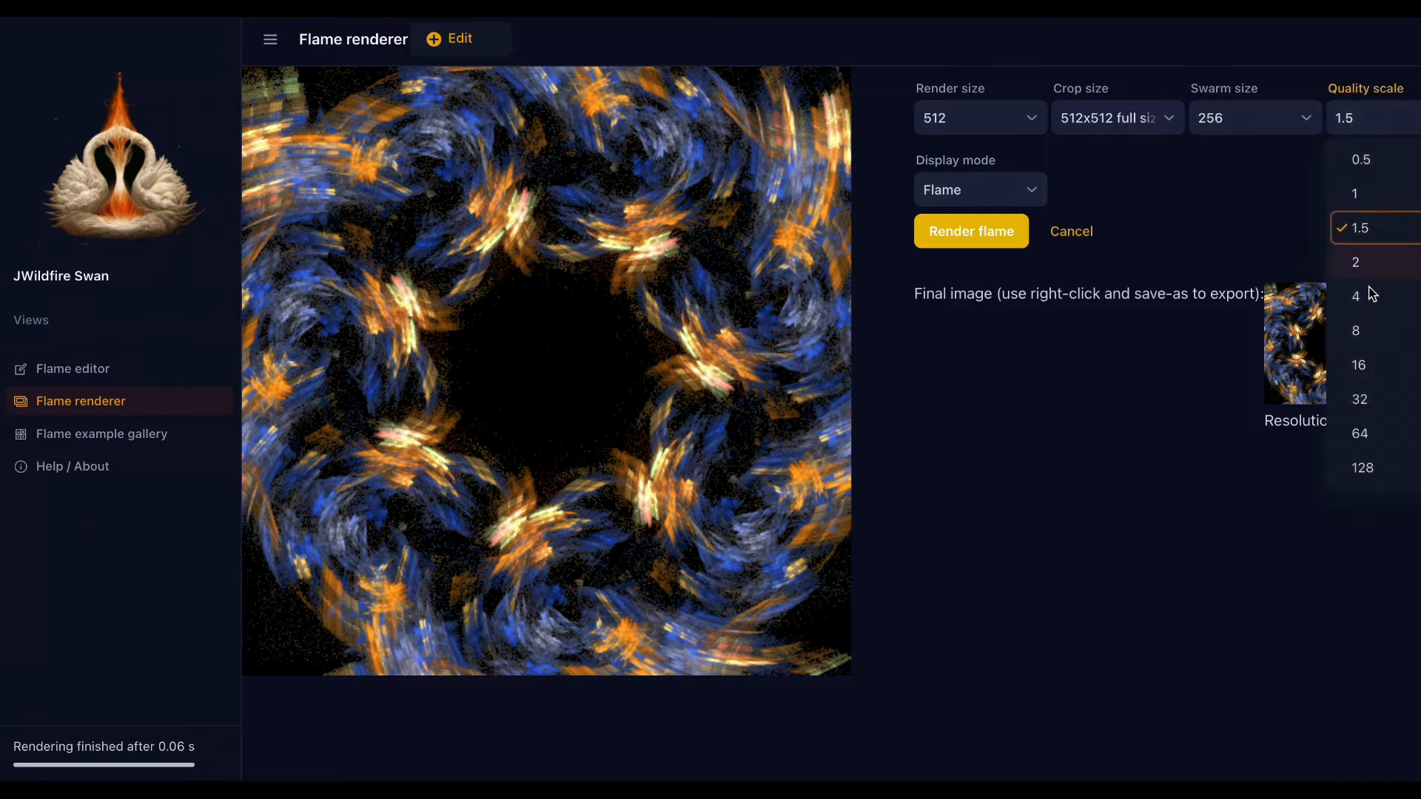
pyautogui.click(1369, 333)
pyautogui.click(1001, 122)
pyautogui.click(987, 295)
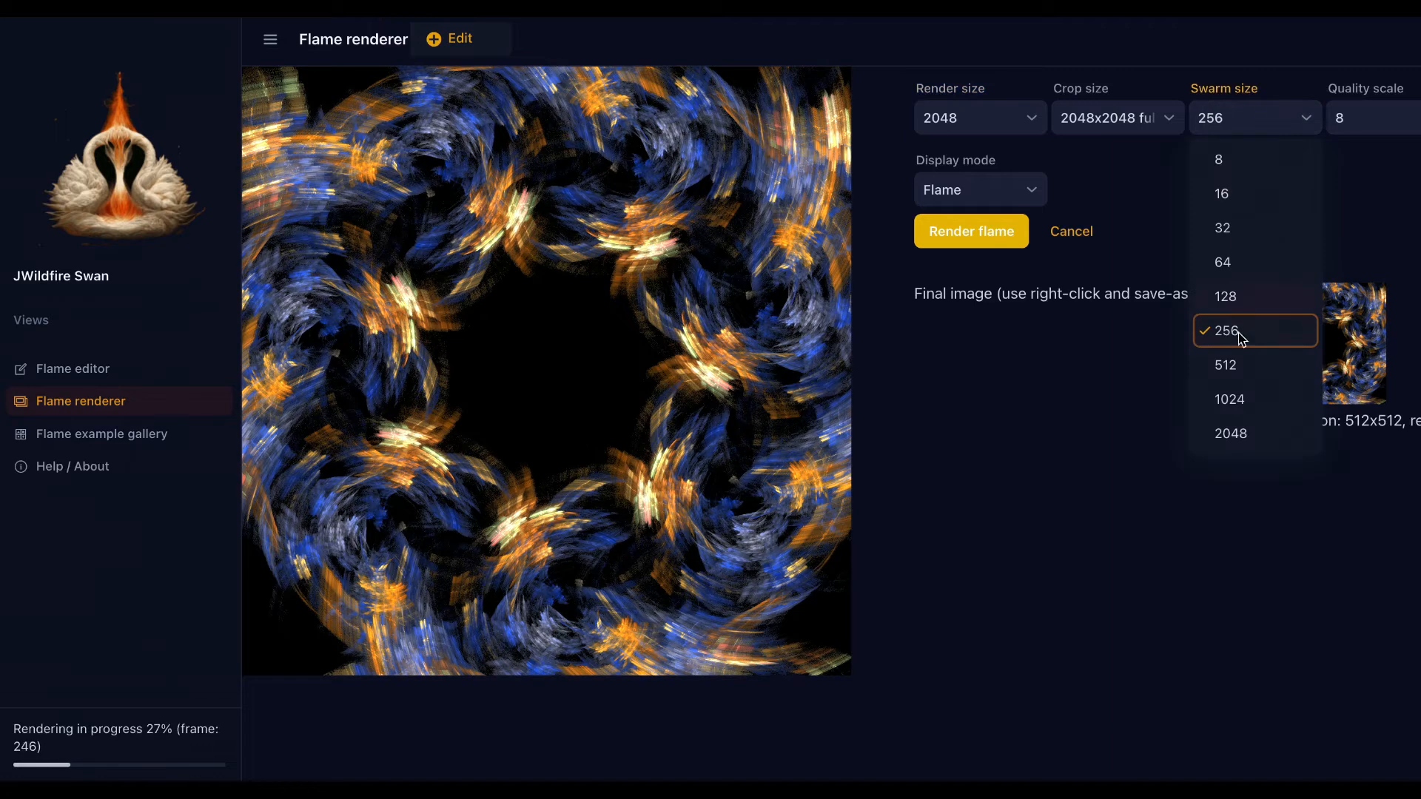
# - Set the swarm size for rendering the flame to 1024
pyautogui.click(1241, 395)
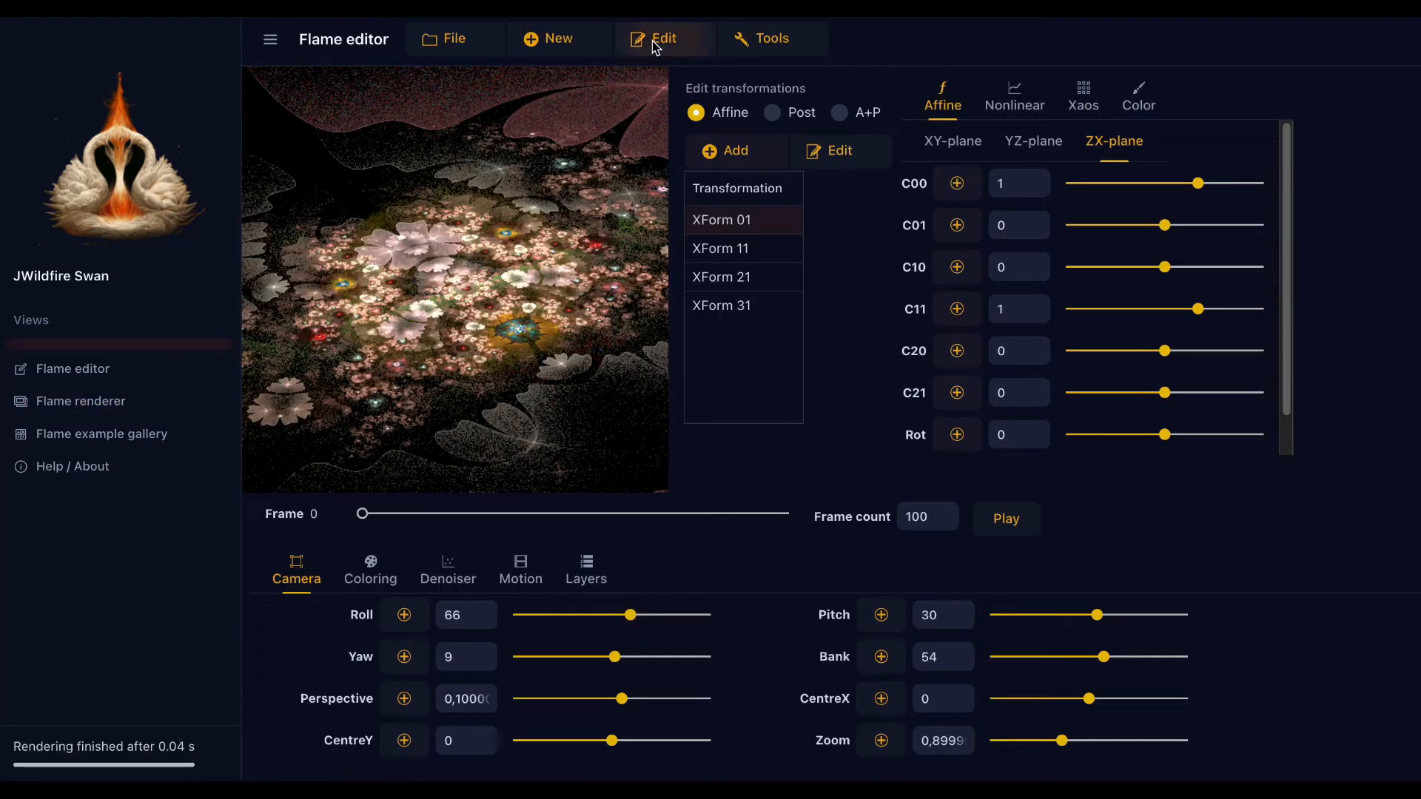
# - Recolour the flower flame with new random gradients and set its camera pitch to 213 and roll to 21
pyautogui.click(592, 42)
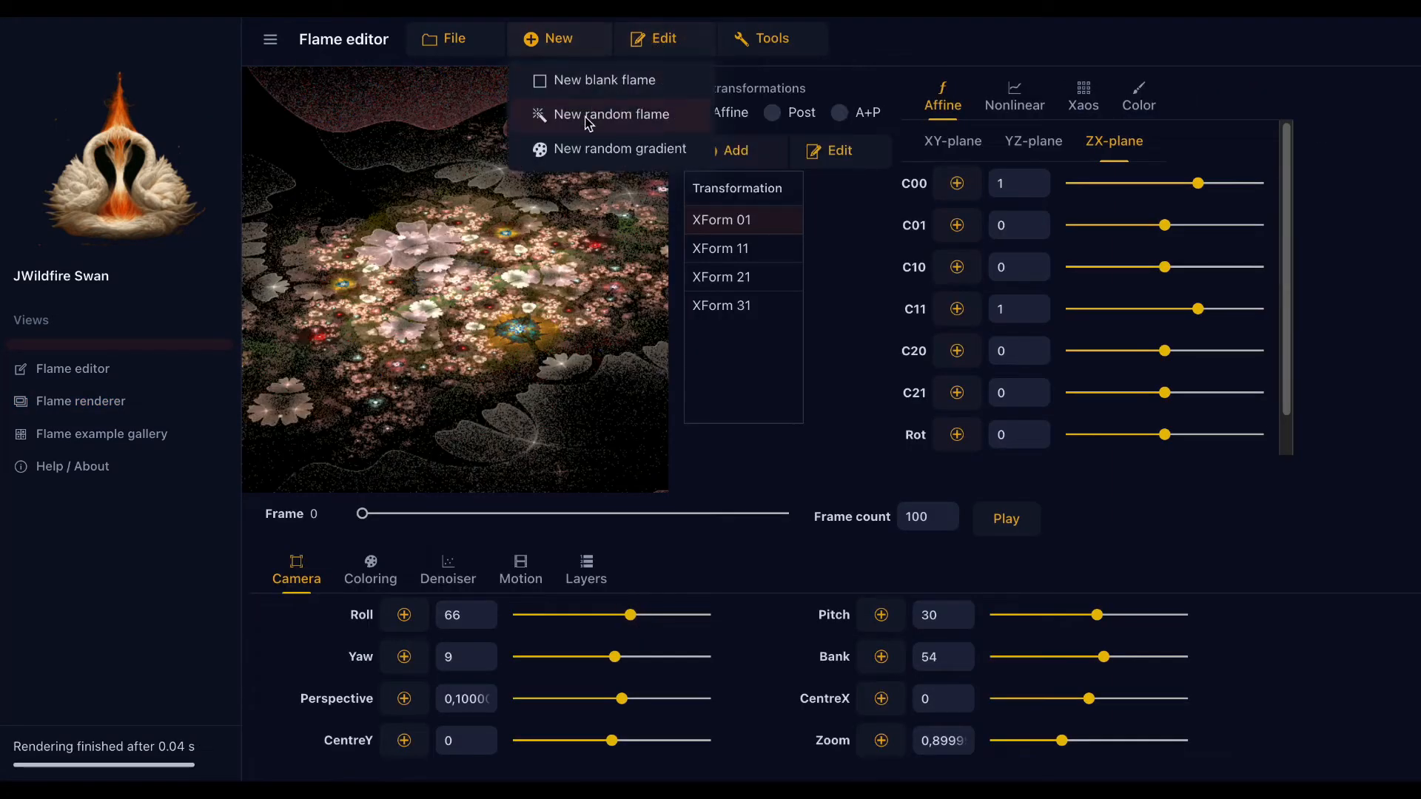
pyautogui.click(579, 149)
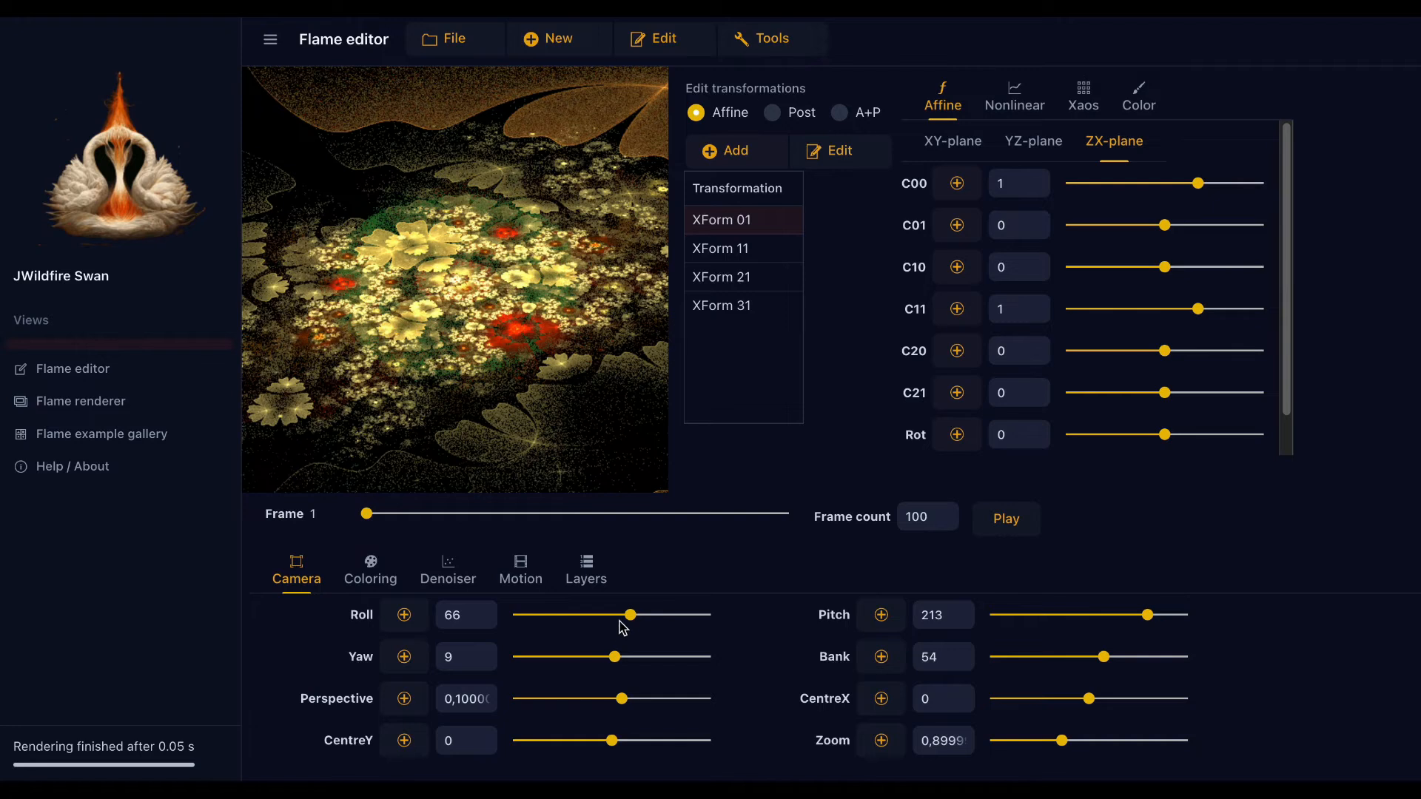
pyautogui.moveTo(626, 618); pyautogui.dragTo(616, 617)
pyautogui.click(554, 40)
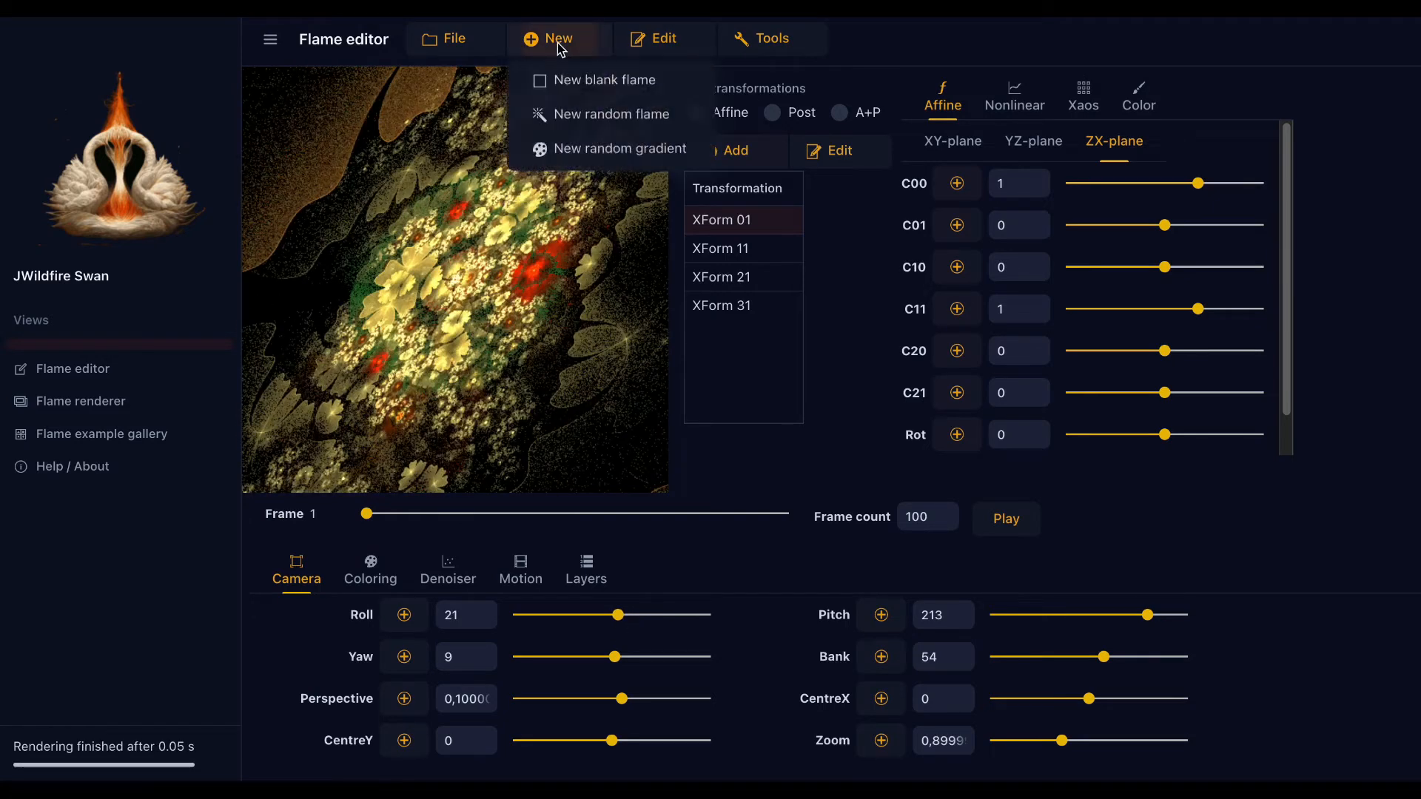
pyautogui.click(567, 148)
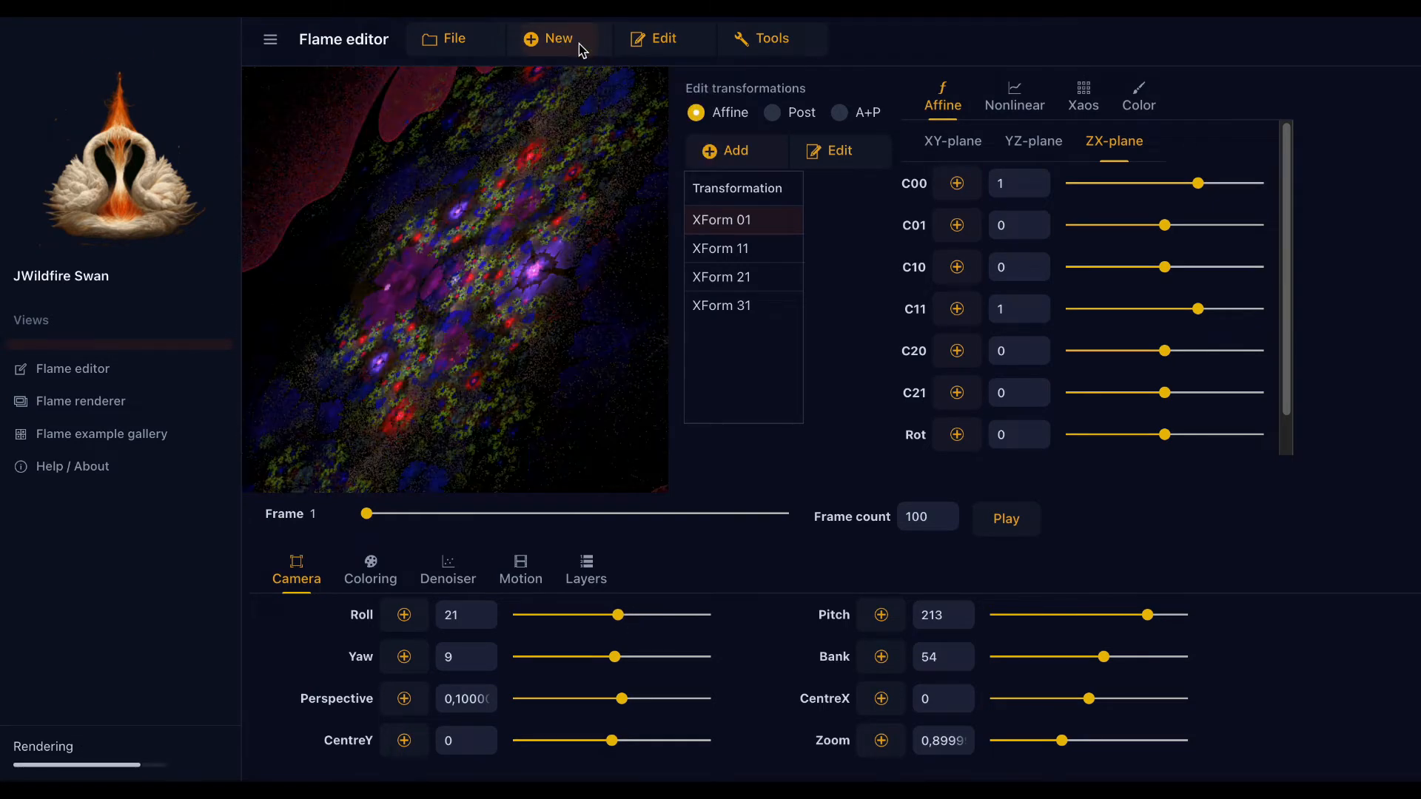
# - Generate a new random flame and tilt its view by raising the camera yaw and lowering the bank
pyautogui.click(579, 41)
pyautogui.click(585, 117)
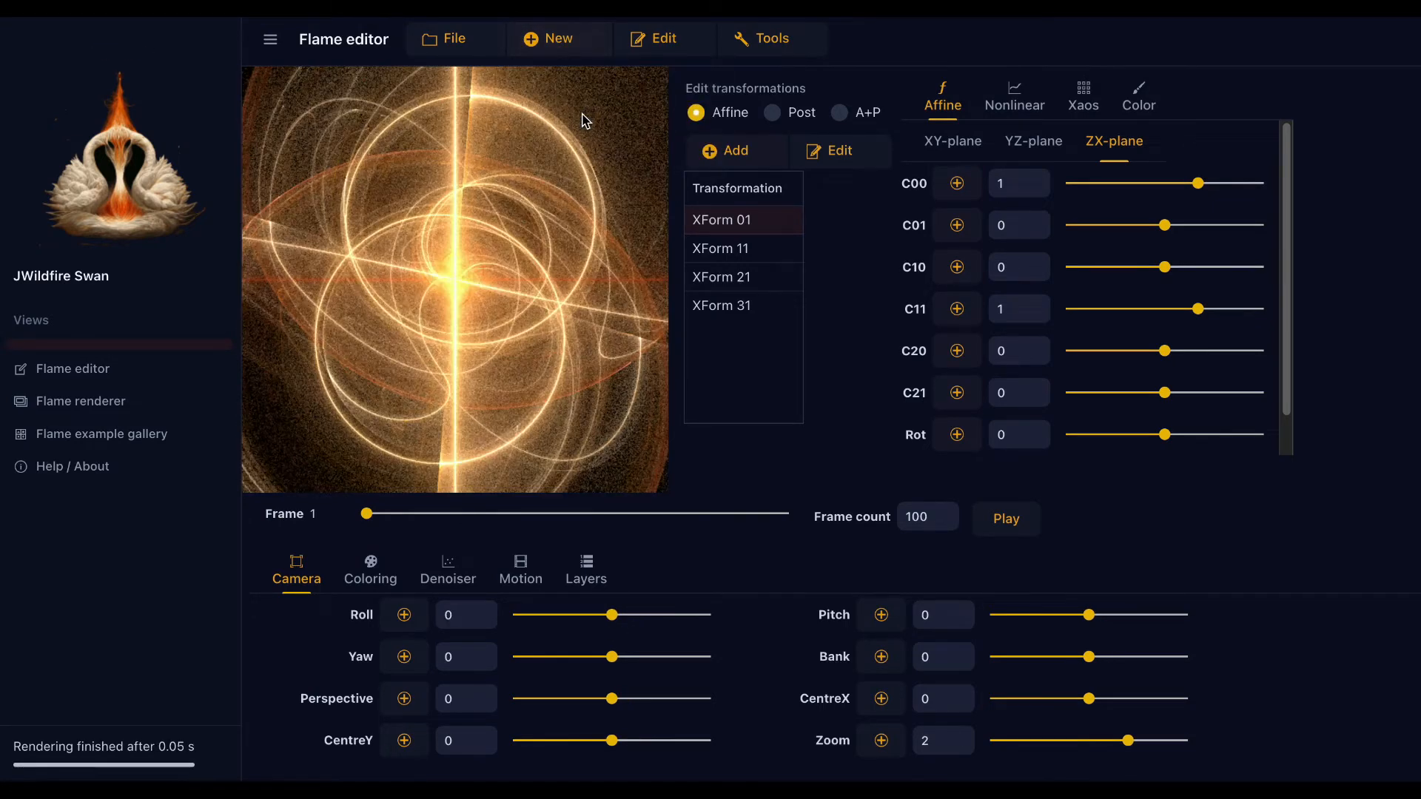
pyautogui.moveTo(618, 664); pyautogui.dragTo(649, 664)
pyautogui.moveTo(1089, 664); pyautogui.dragTo(1050, 664)
# - Generate another random flame and set its camera bank to 180 and zoom to about 0.9
pyautogui.click(557, 46)
pyautogui.click(573, 115)
pyautogui.moveTo(1099, 661); pyautogui.dragTo(1139, 664)
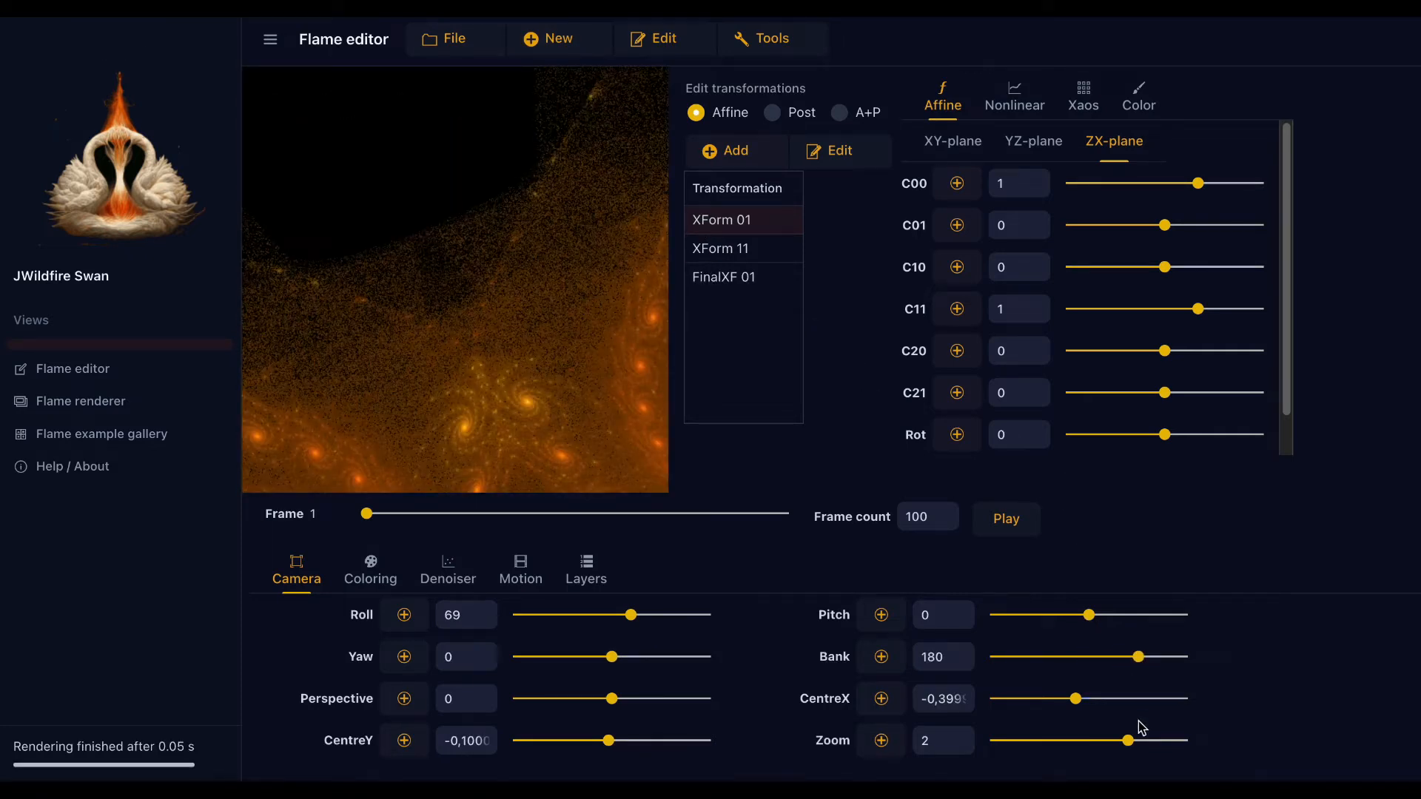
pyautogui.moveTo(1132, 749); pyautogui.dragTo(1062, 749)
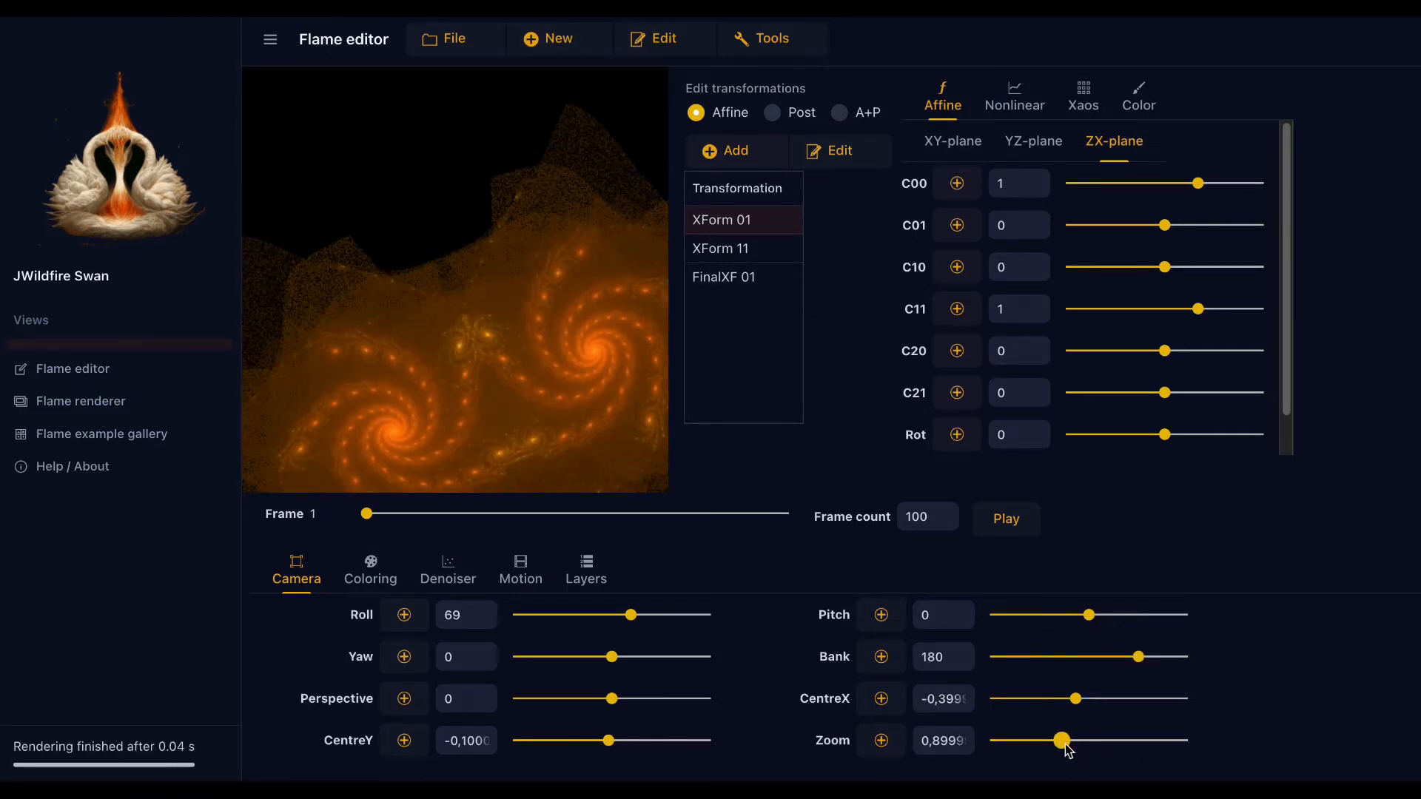
# - Adjust the ZX-plane affine values of XForm 01 and show its XY-plane affine values
pyautogui.moveTo(1167, 400); pyautogui.dragTo(1209, 450)
pyautogui.click(956, 143)
# - Generate a fresh random flame and set the ZX-plane affine rotation of XForm 01 to 249
pyautogui.click(557, 38)
pyautogui.click(574, 113)
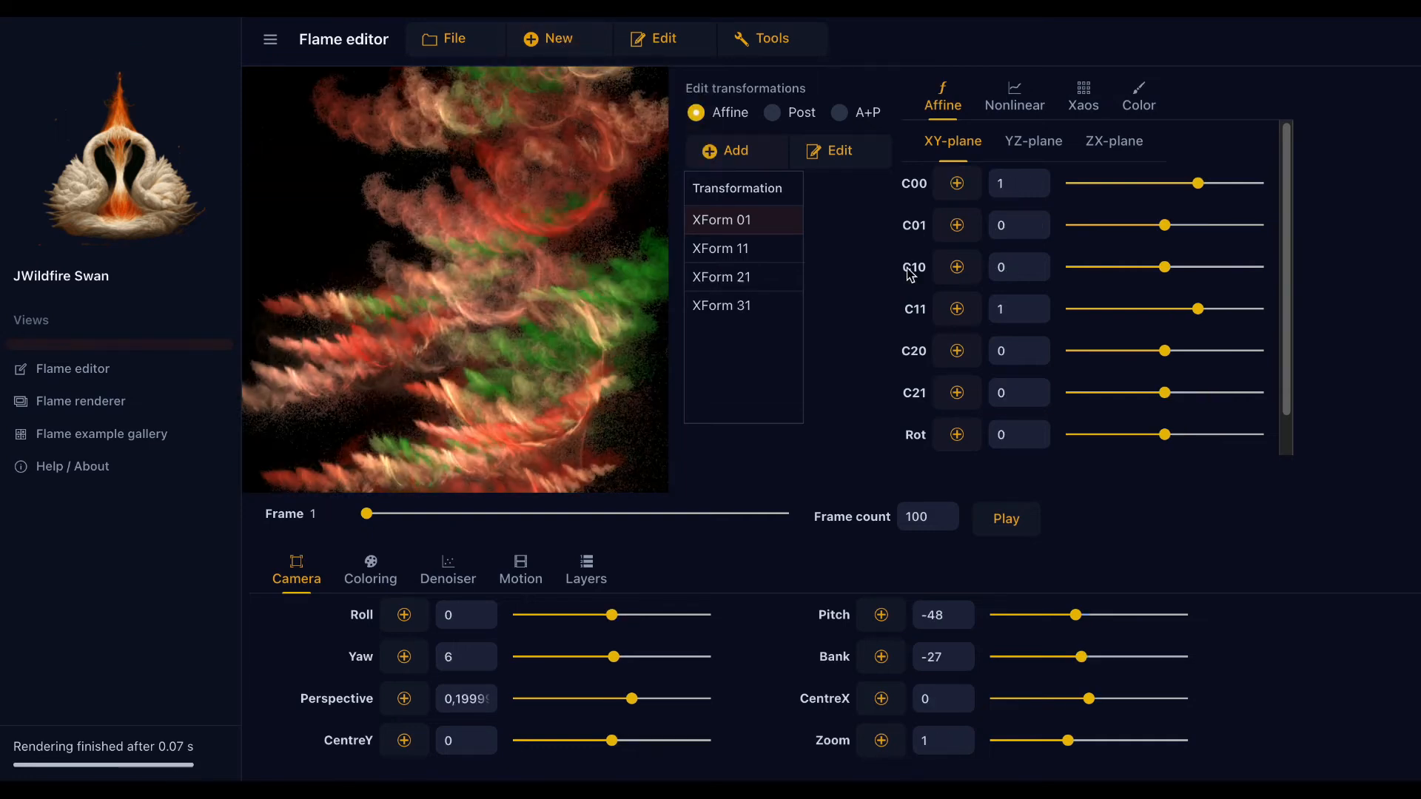
pyautogui.moveTo(1174, 393); pyautogui.dragTo(1235, 437)
pyautogui.click(1033, 140)
pyautogui.click(1114, 142)
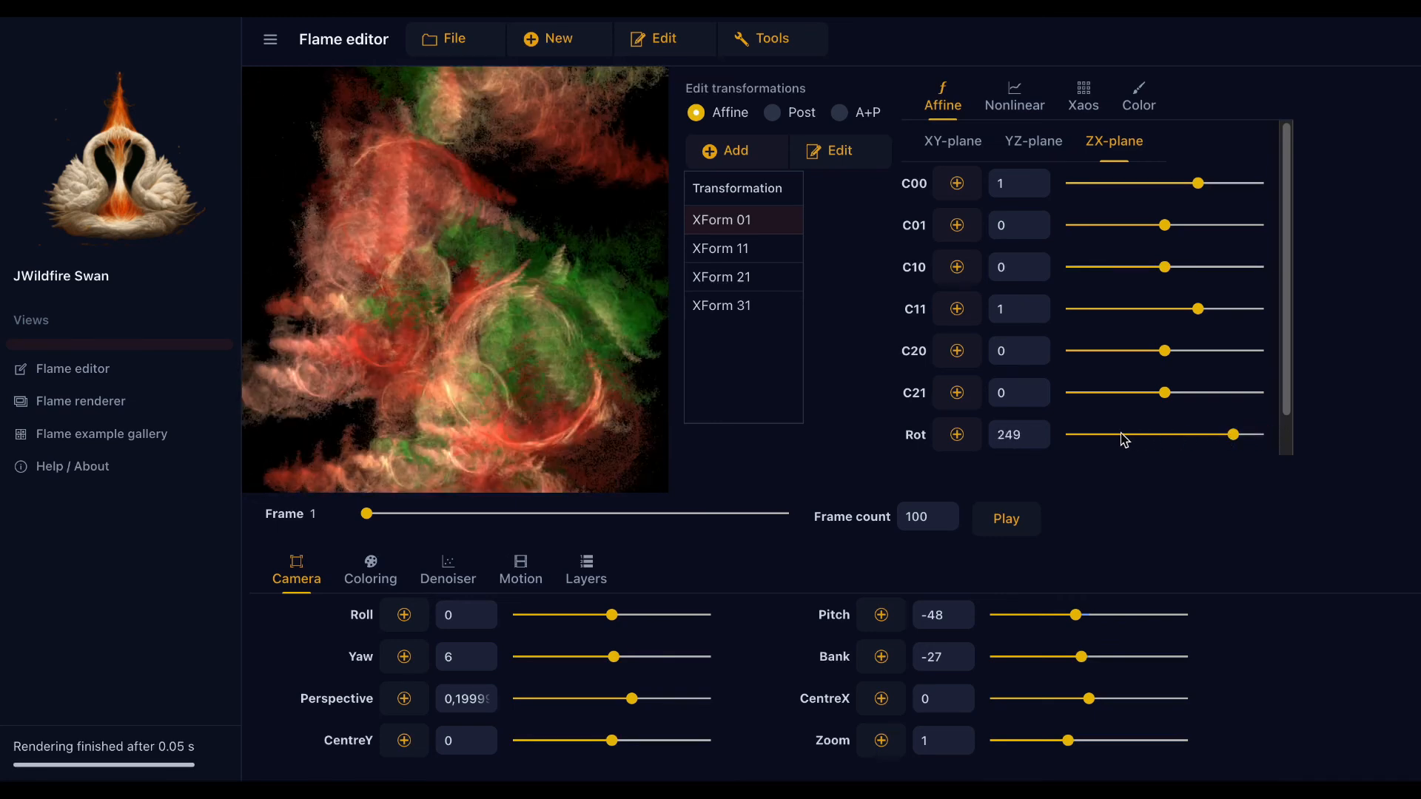